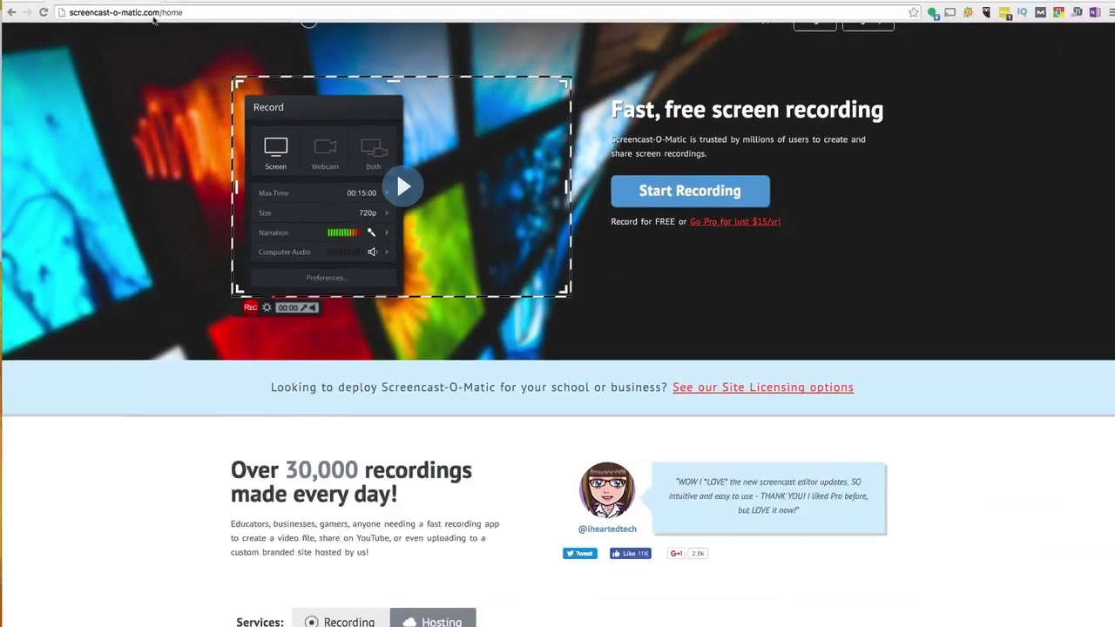
Step: Scroll to the Screen and Webcam Recorder section comparing Free and Pro features
scroll(328, 276, up, 2)
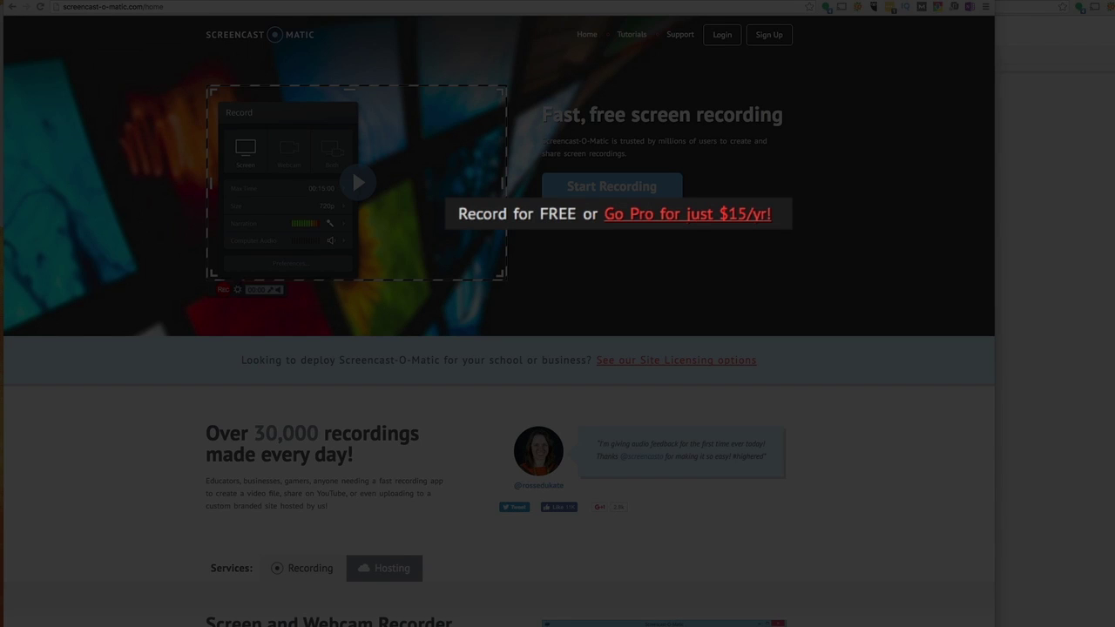
scroll(662, 226, down, 5)
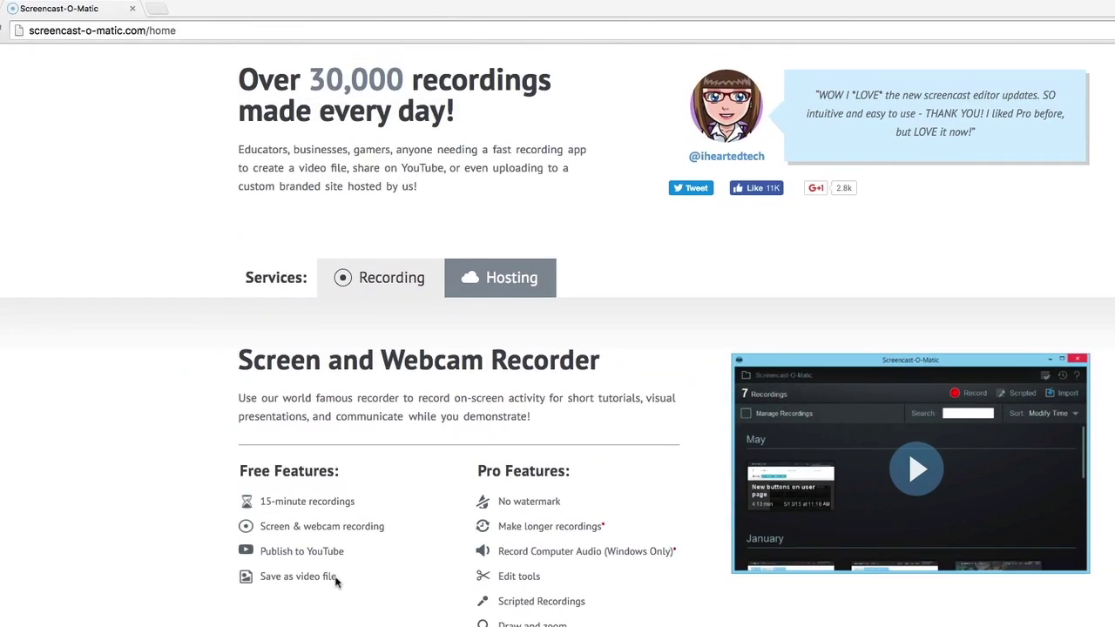
Step: Visit screencast-o-matic.com/download, then go back to the home page
scroll(304, 375, up, 3)
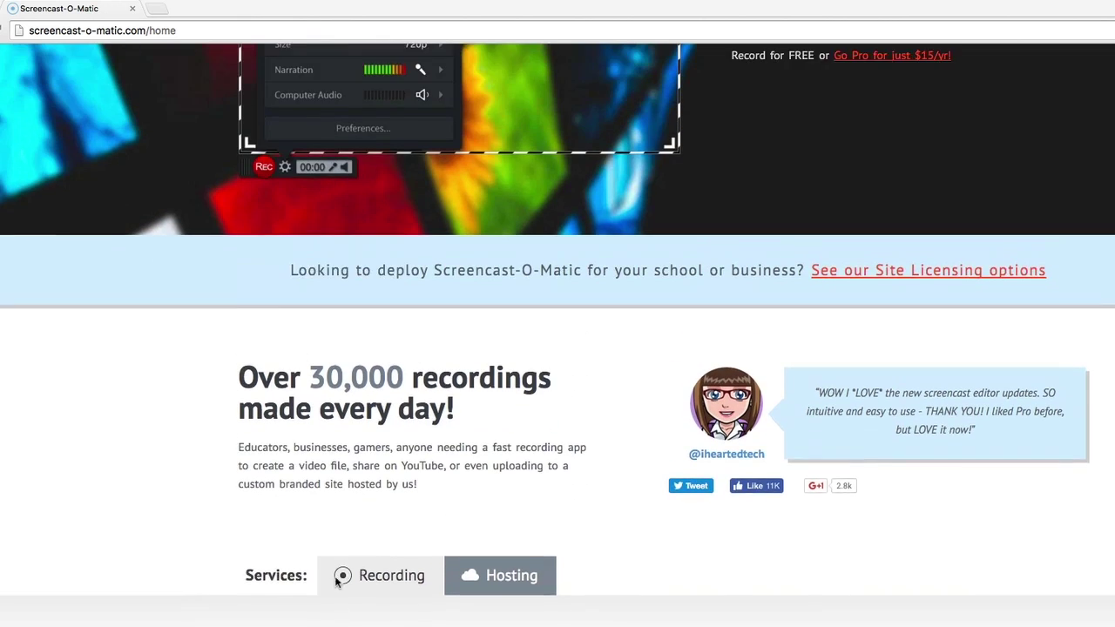
scroll(338, 582, up, 4)
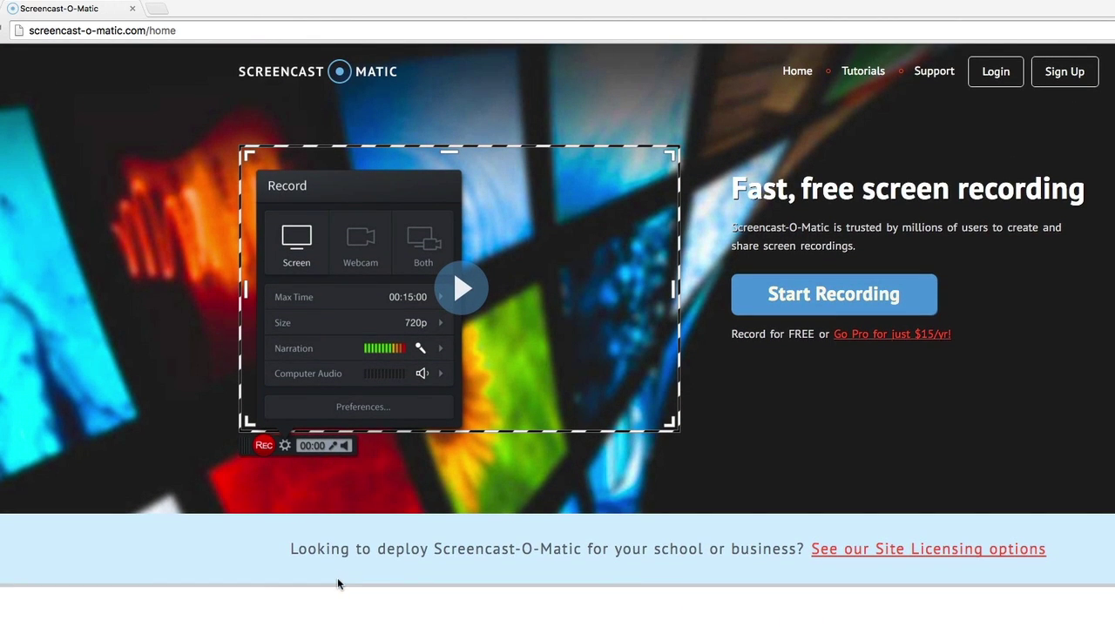
scroll(964, 385, down, 1)
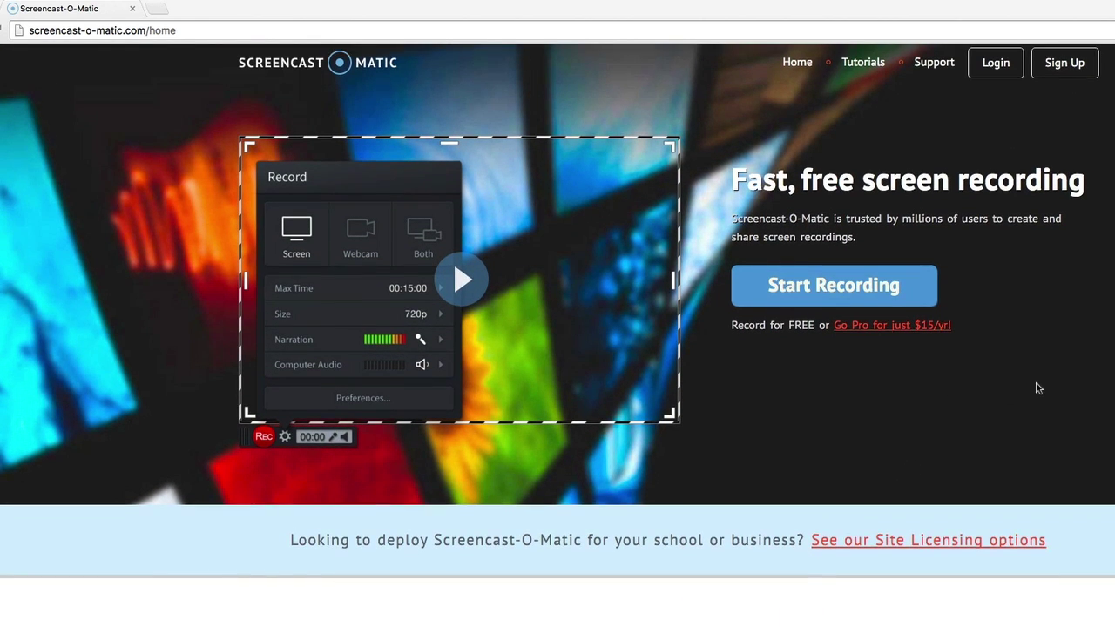
scroll(1038, 387, up, 1)
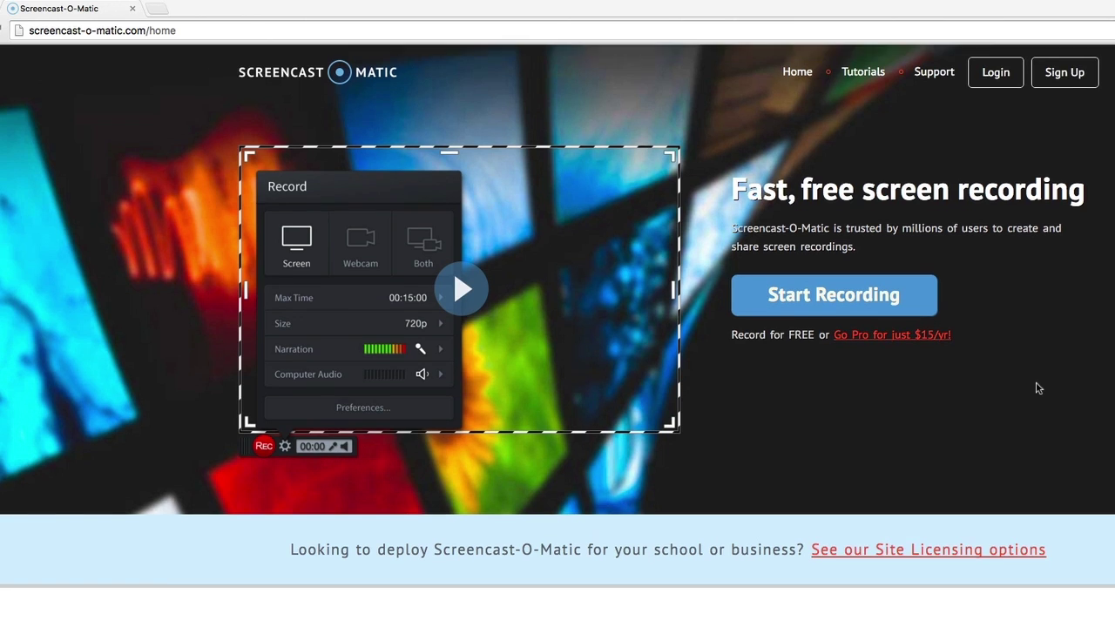
click(314, 32)
key(BackSpace)
key(BackSpace)
key(BackSpace)
key(BackSpace)
text(dow)
key(Return)
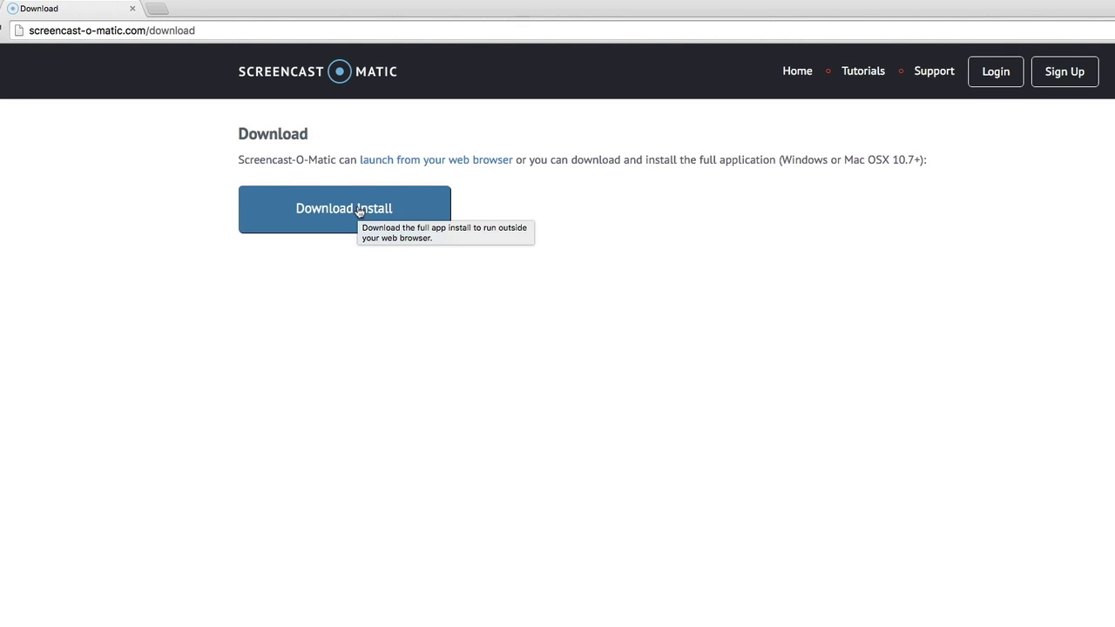
click(9, 30)
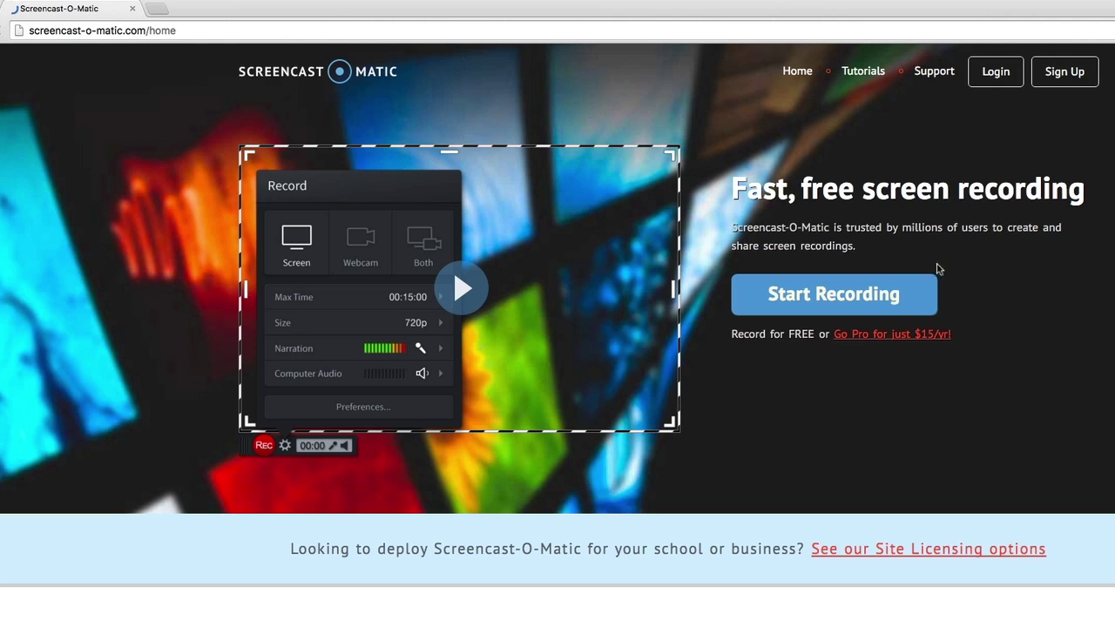
Step: Log in to the account and scroll down the My Uploads page
click(991, 74)
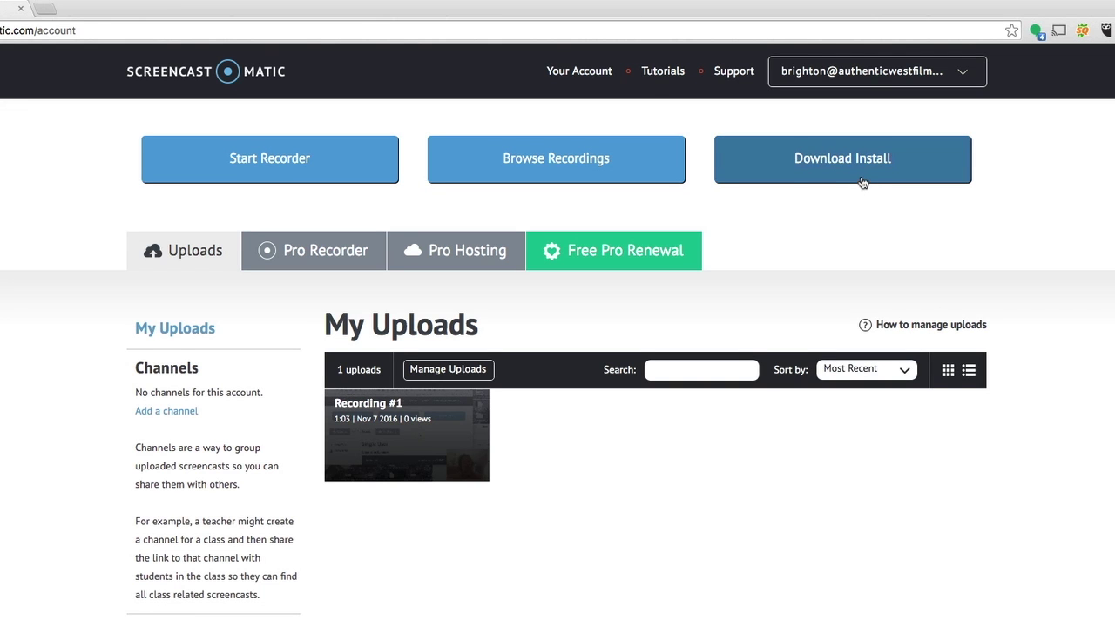
scroll(275, 162, down, 1)
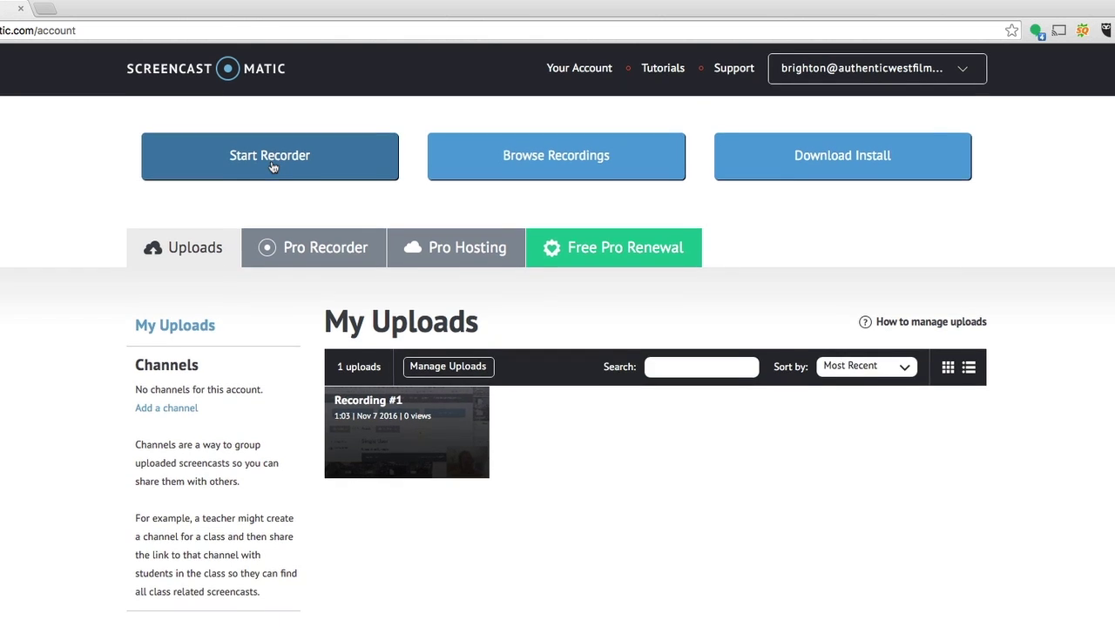
Step: Start the recorder, retry the launch, allow Launch Application, and confirm Open in macOS
click(272, 159)
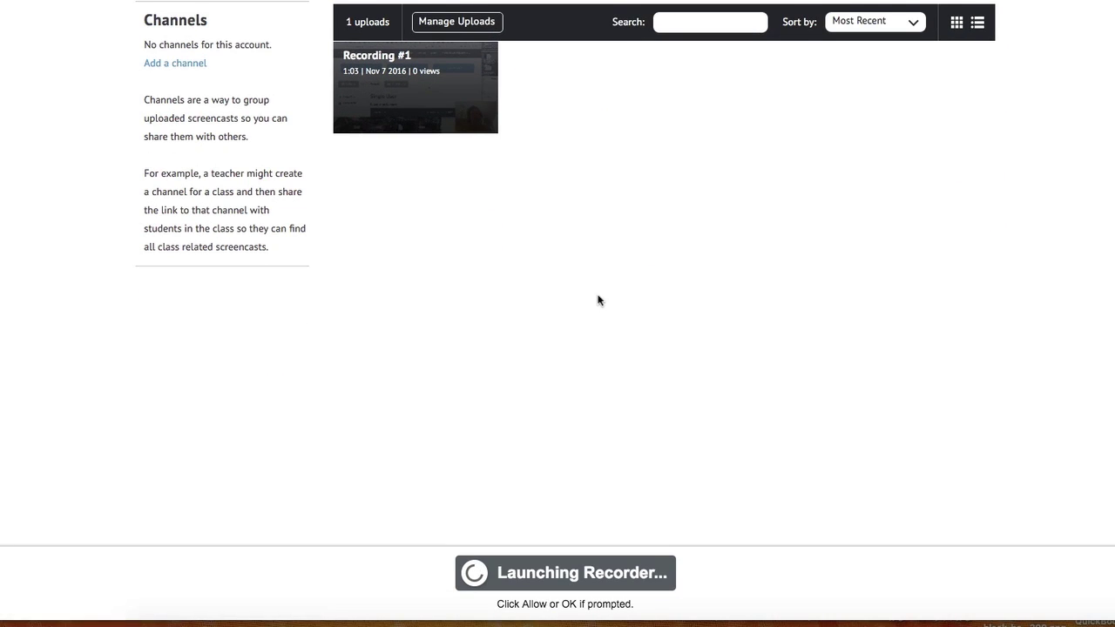
scroll(597, 299, down, 1)
scroll(576, 406, down, 1)
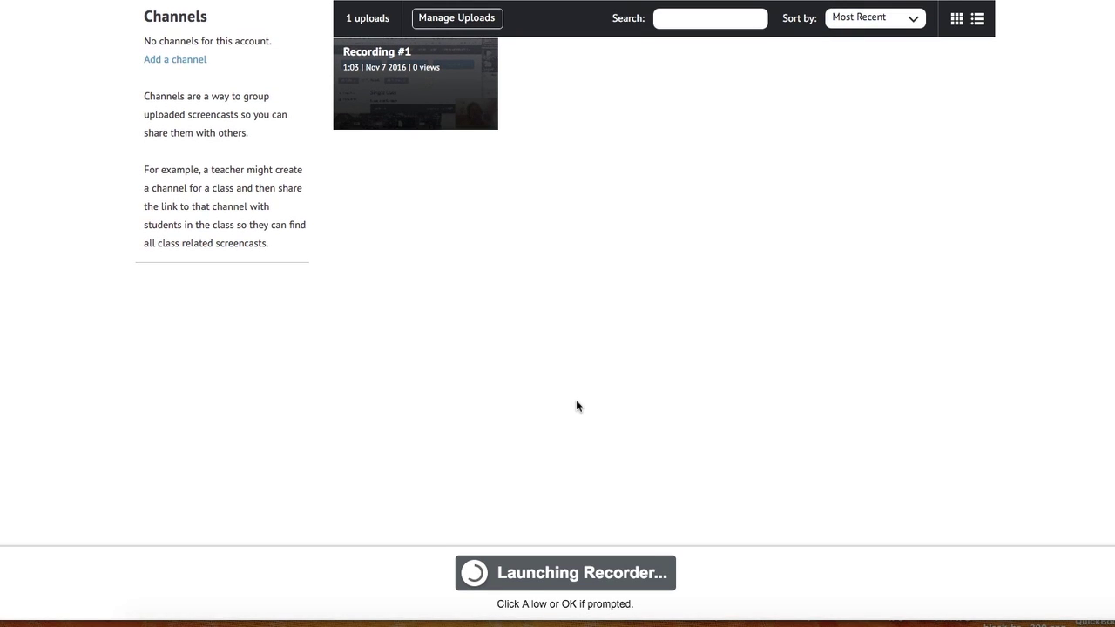
scroll(576, 405, down, 1)
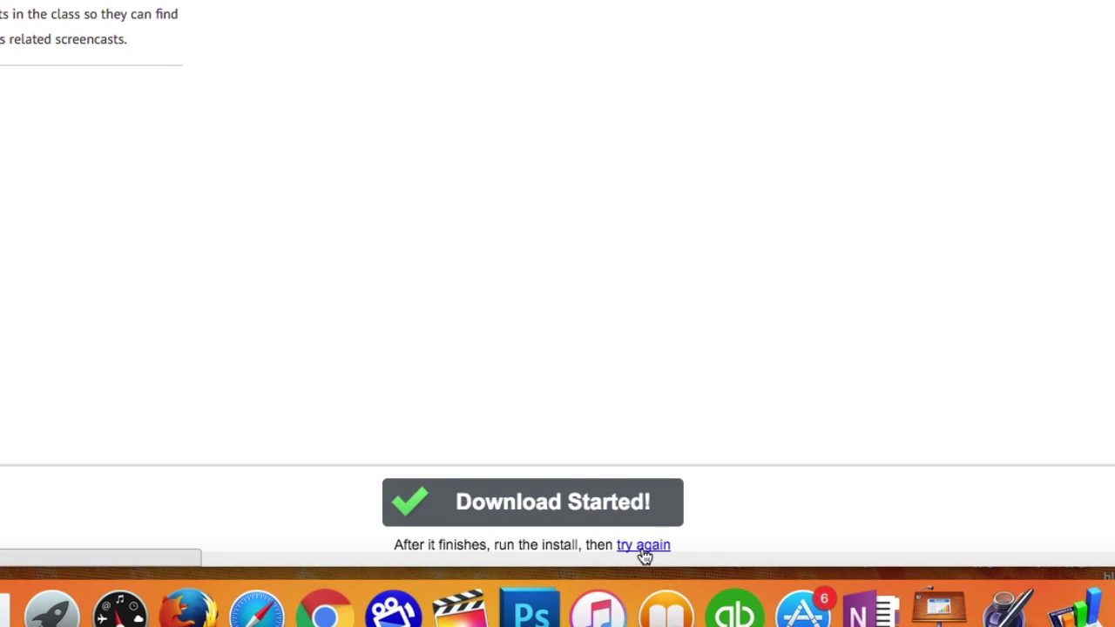
click(644, 546)
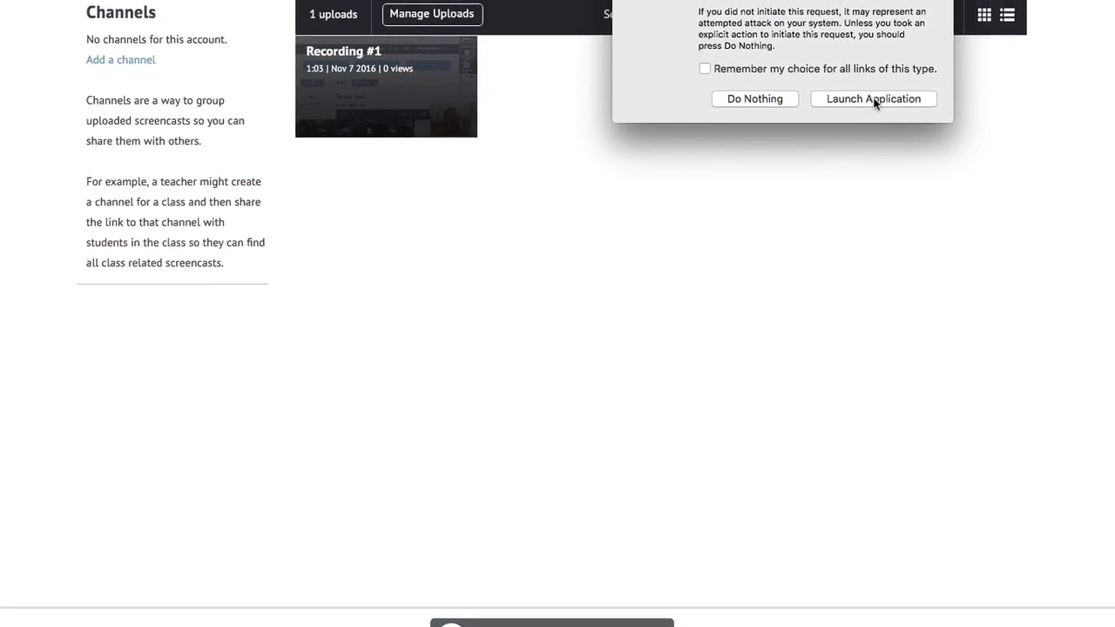
click(886, 45)
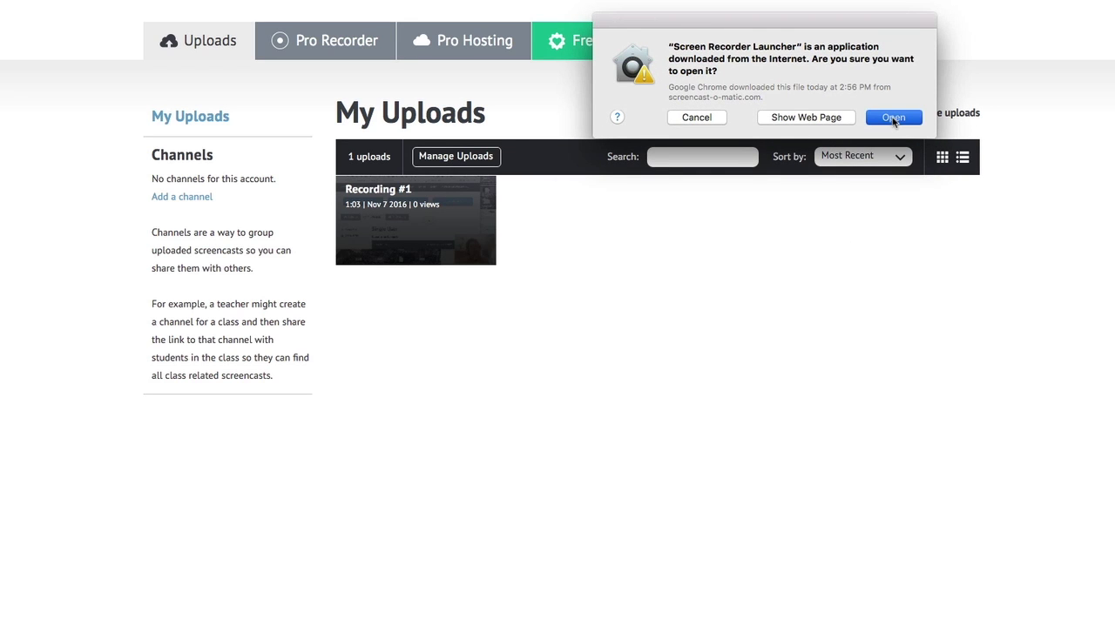
click(893, 118)
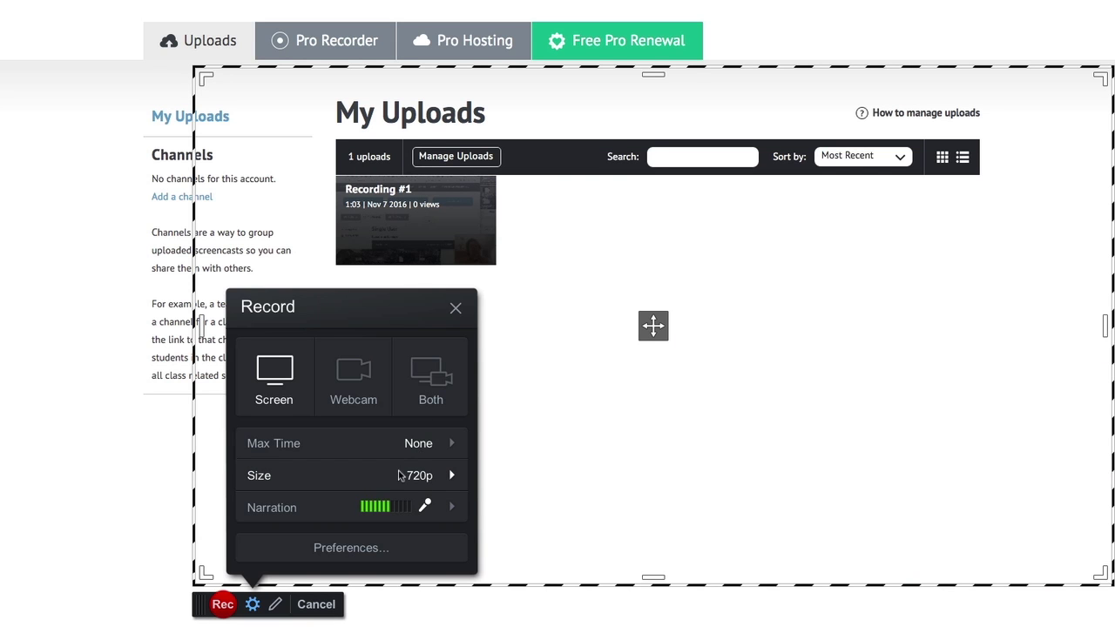
Step: Choose 1080p recording size and Built-in Microphone narration, confirming the volume settings
click(451, 475)
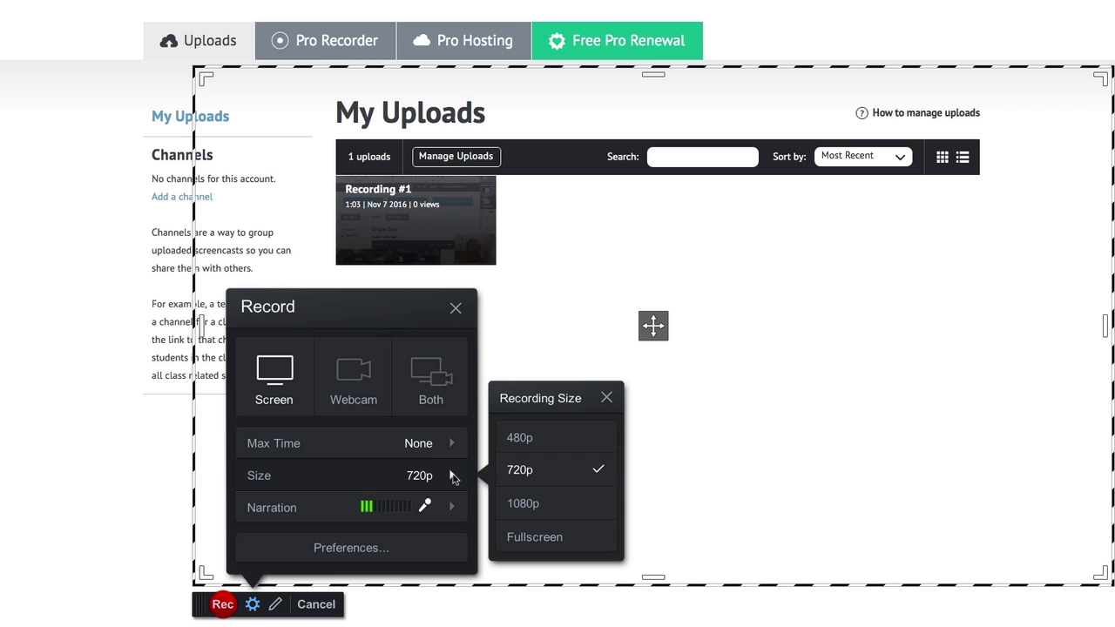
click(539, 505)
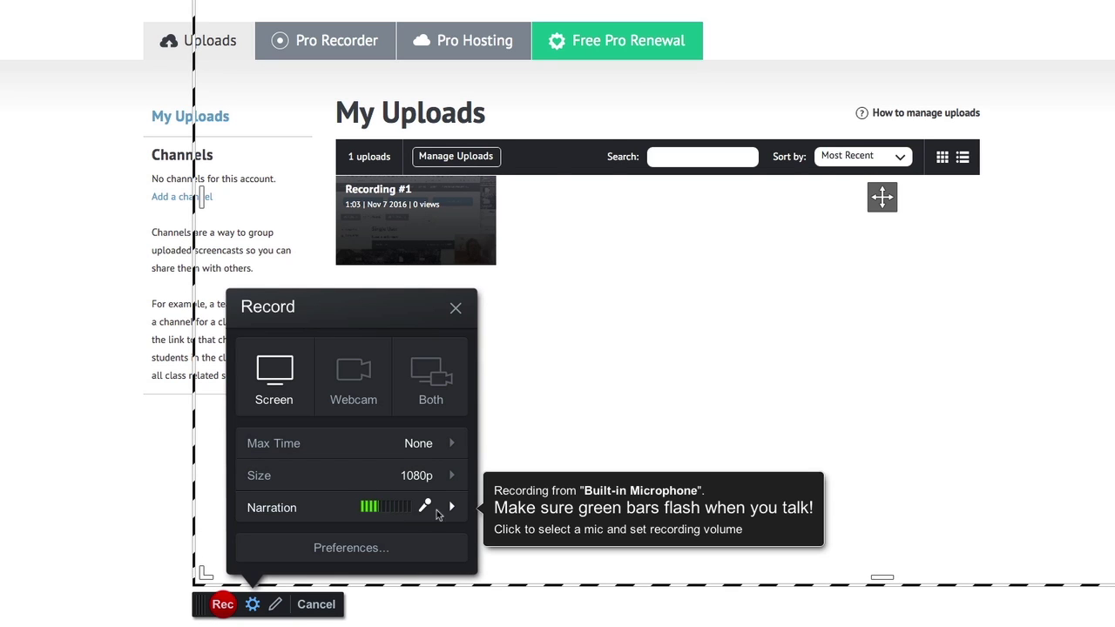
click(453, 508)
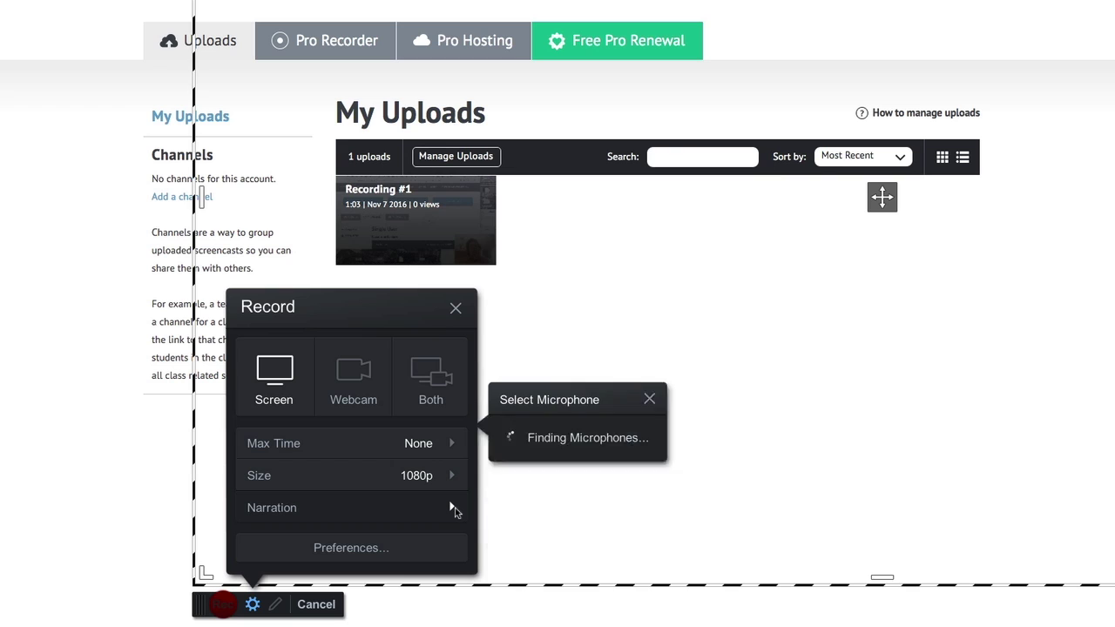
click(566, 512)
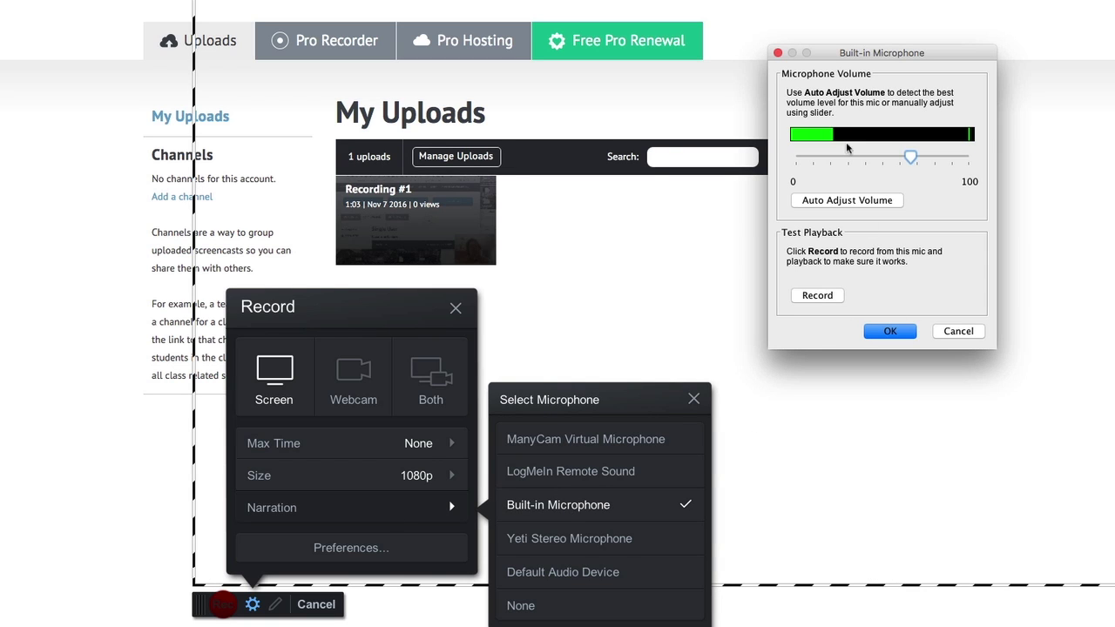
click(896, 332)
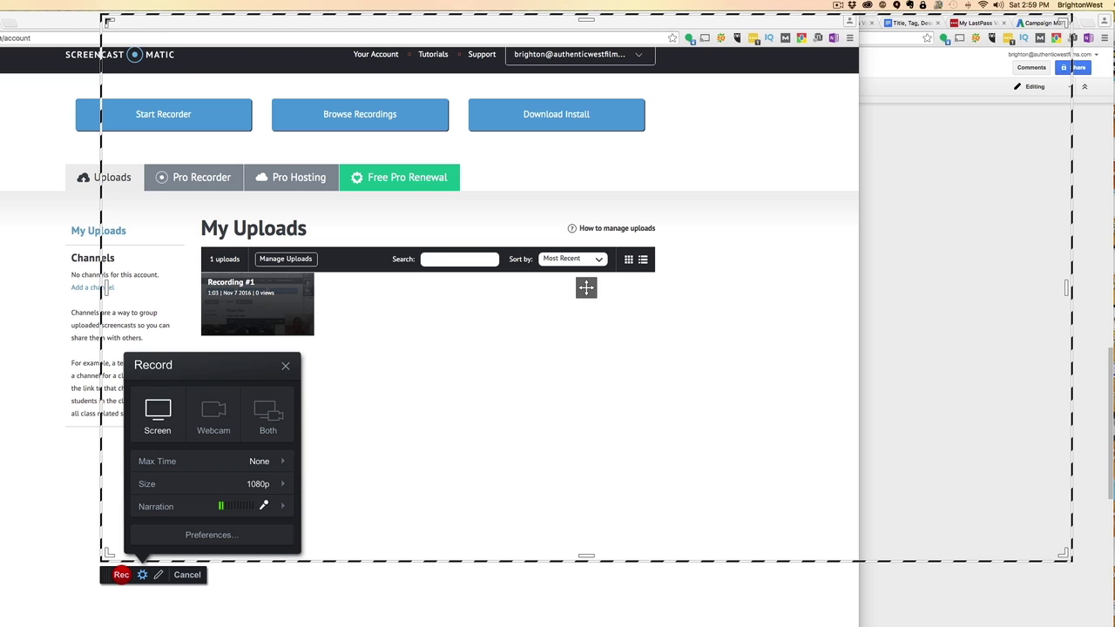
Step: Resize the capture frame to 674 x 394, record about 12 seconds, then pause
drag(105, 21, 347, 97)
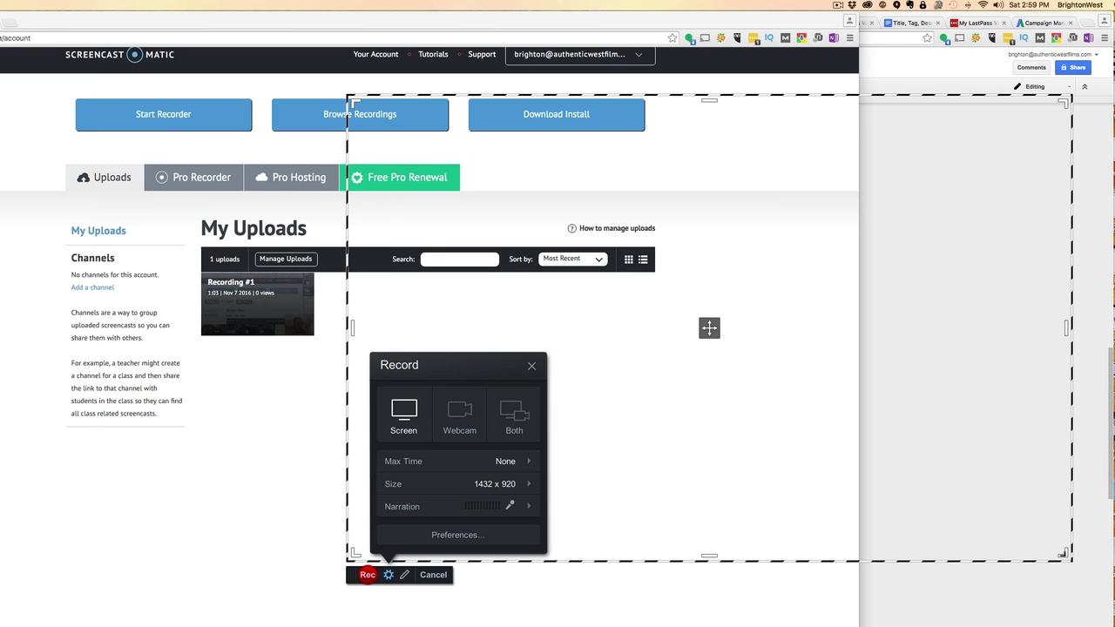
drag(1064, 556, 832, 416)
drag(710, 358, 612, 272)
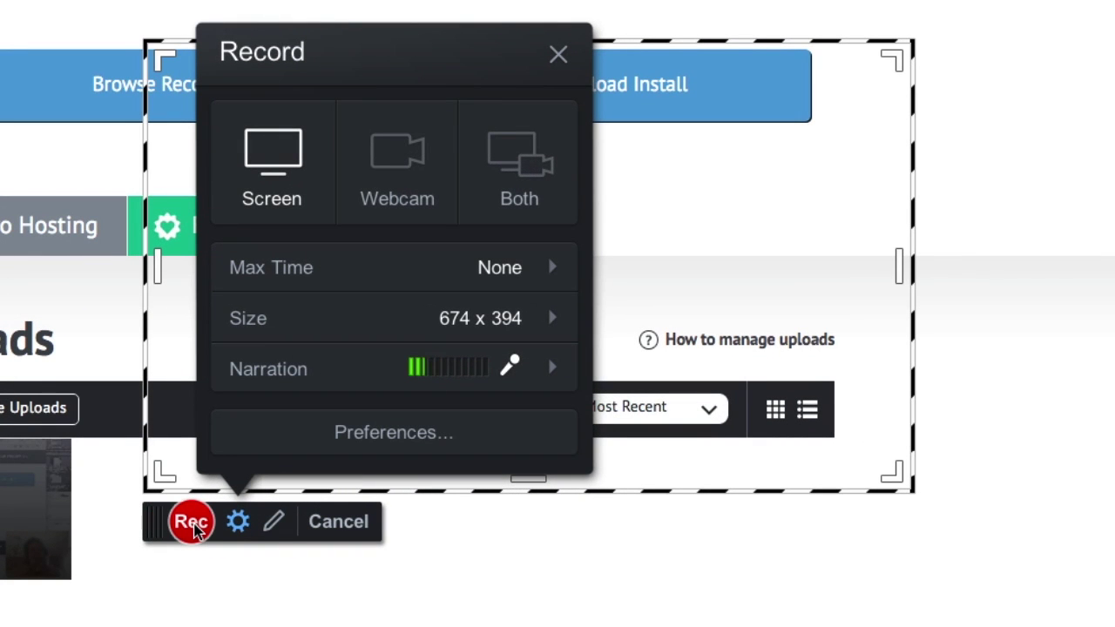
click(191, 523)
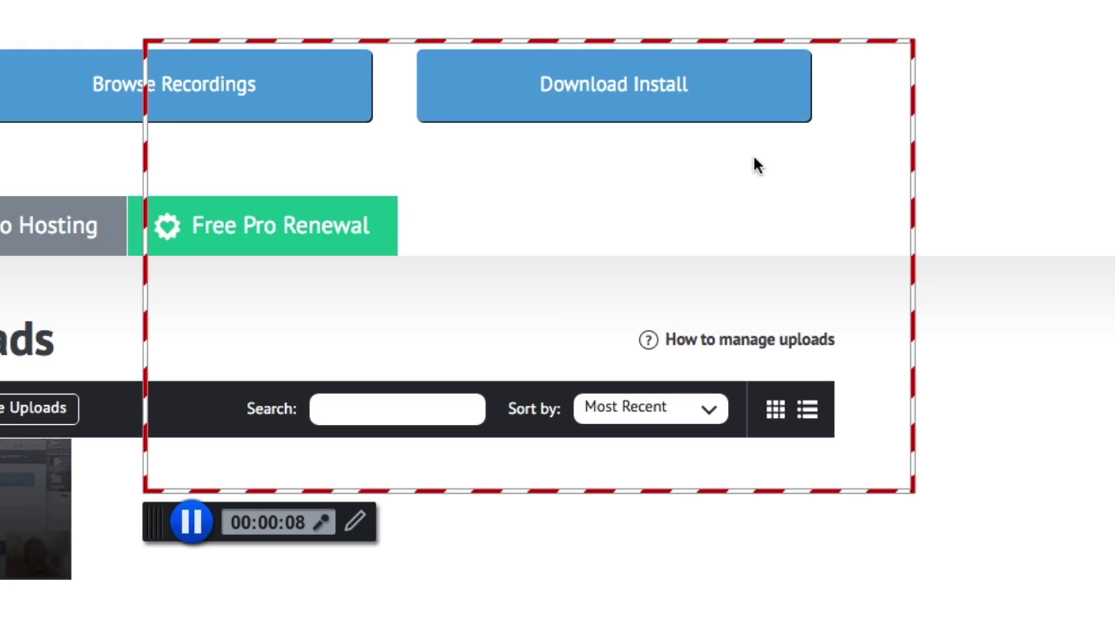
click(192, 523)
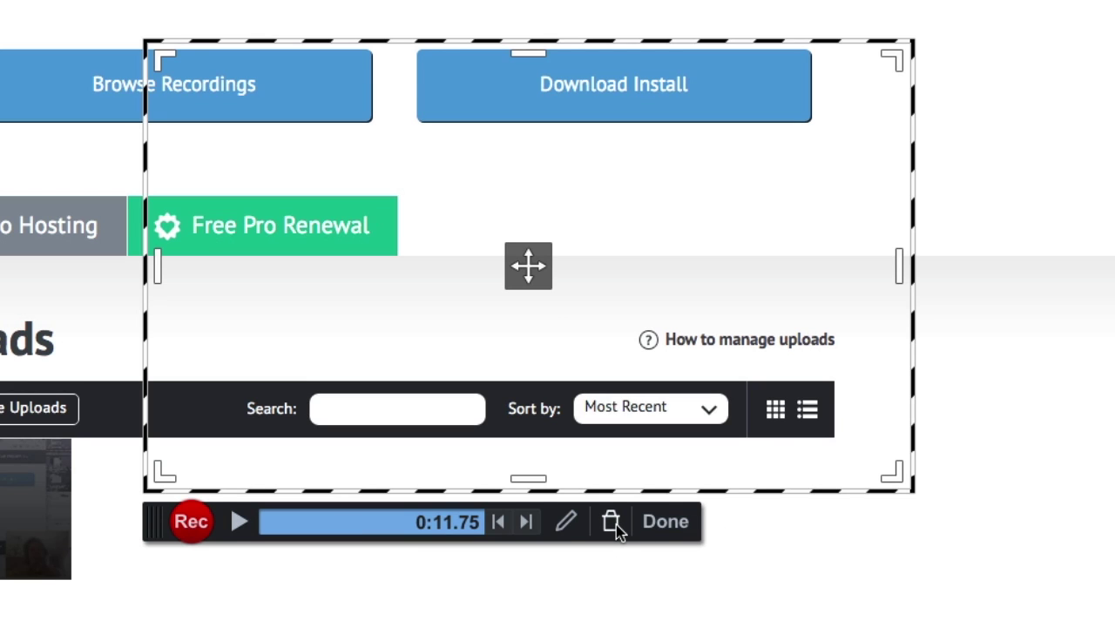
Step: Finish the recording, play and pause the 0:12 preview, and expand then collapse Options
click(665, 522)
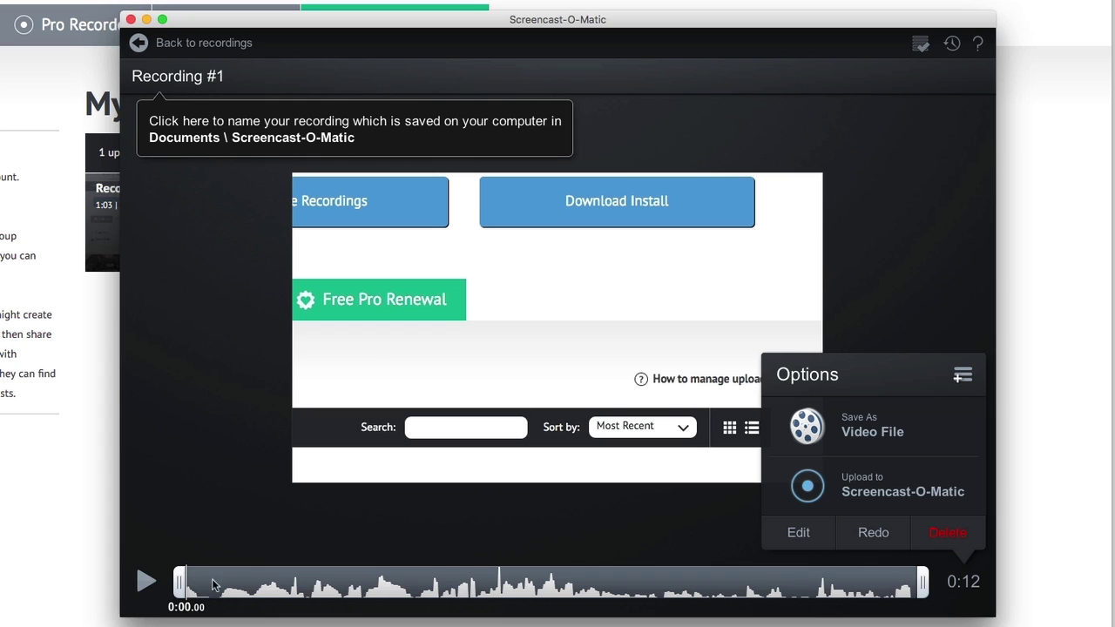
click(147, 582)
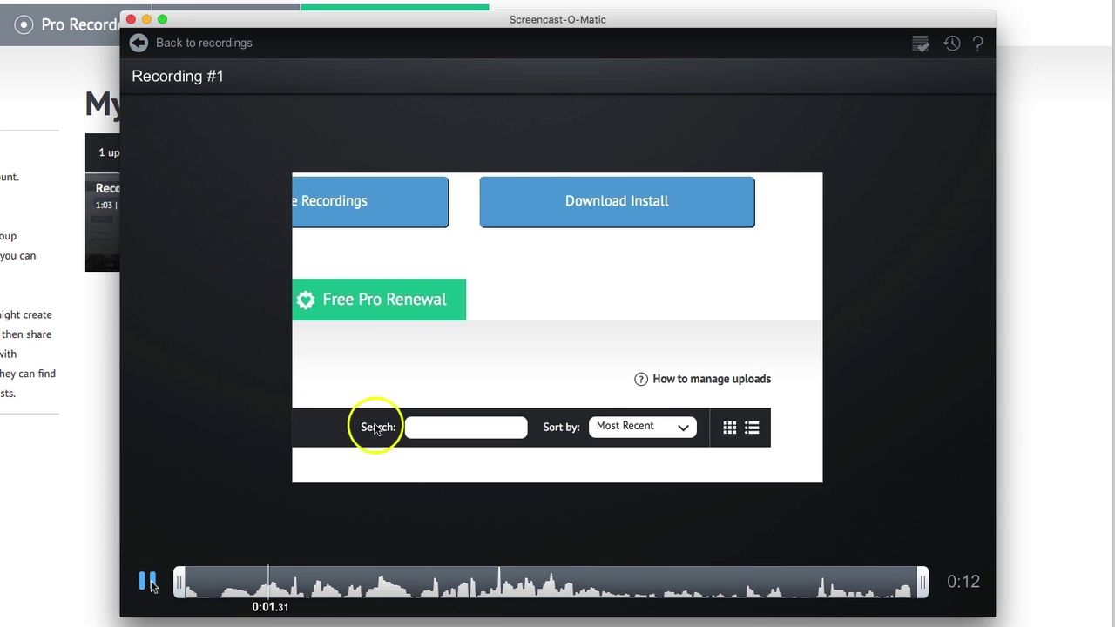
click(148, 582)
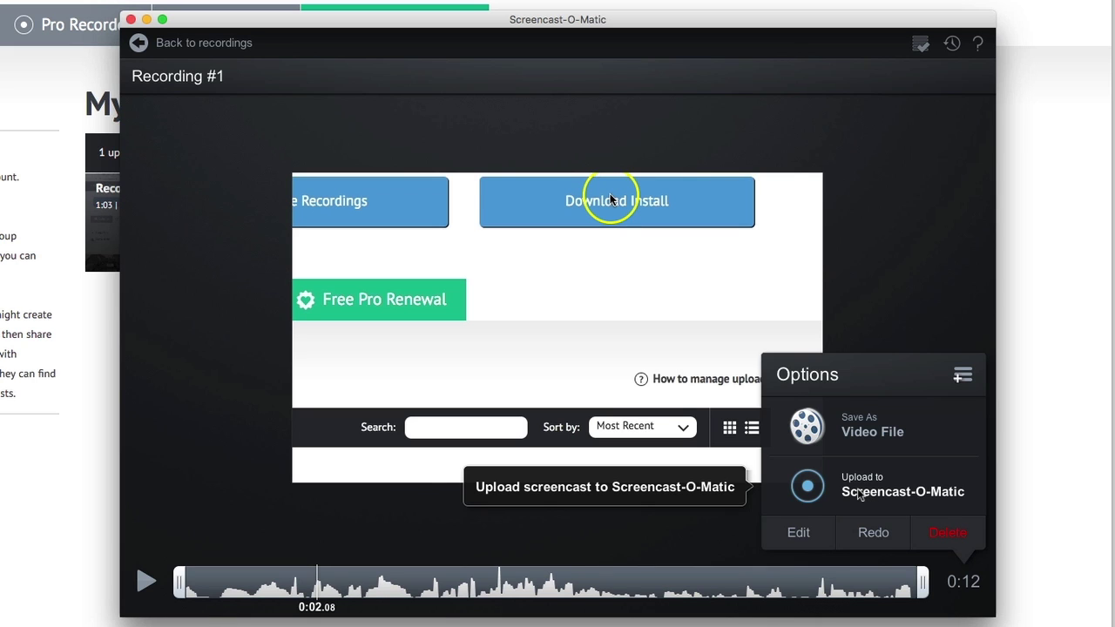
click(963, 377)
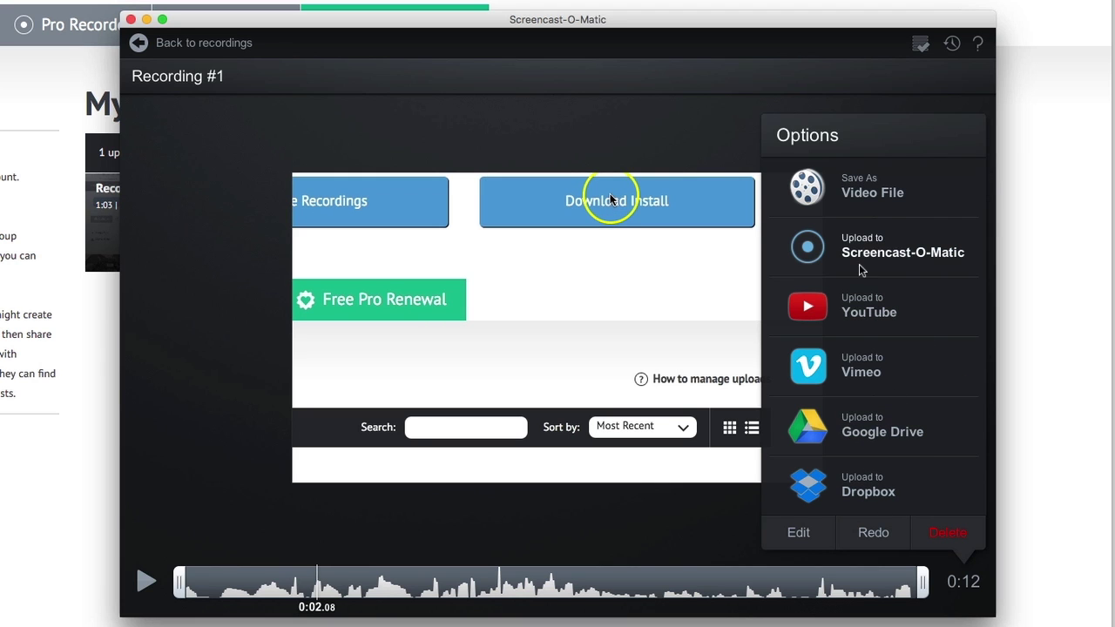
click(885, 137)
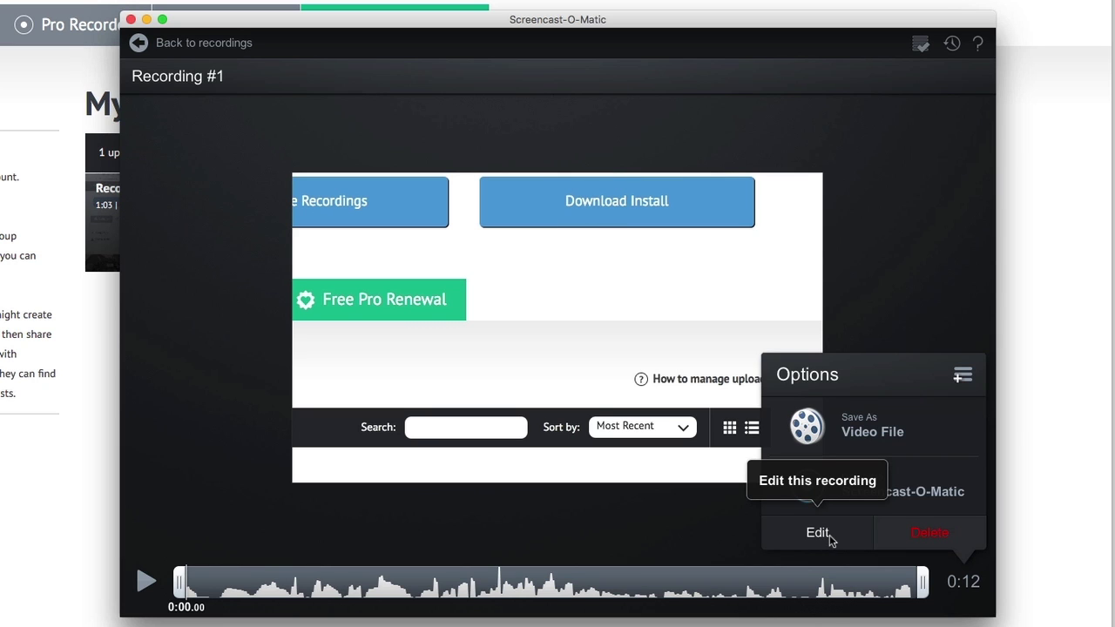
mouse_move(179, 582)
mouse_down()
mouse_move(266, 582)
mouse_move(177, 581)
mouse_up()
click(819, 533)
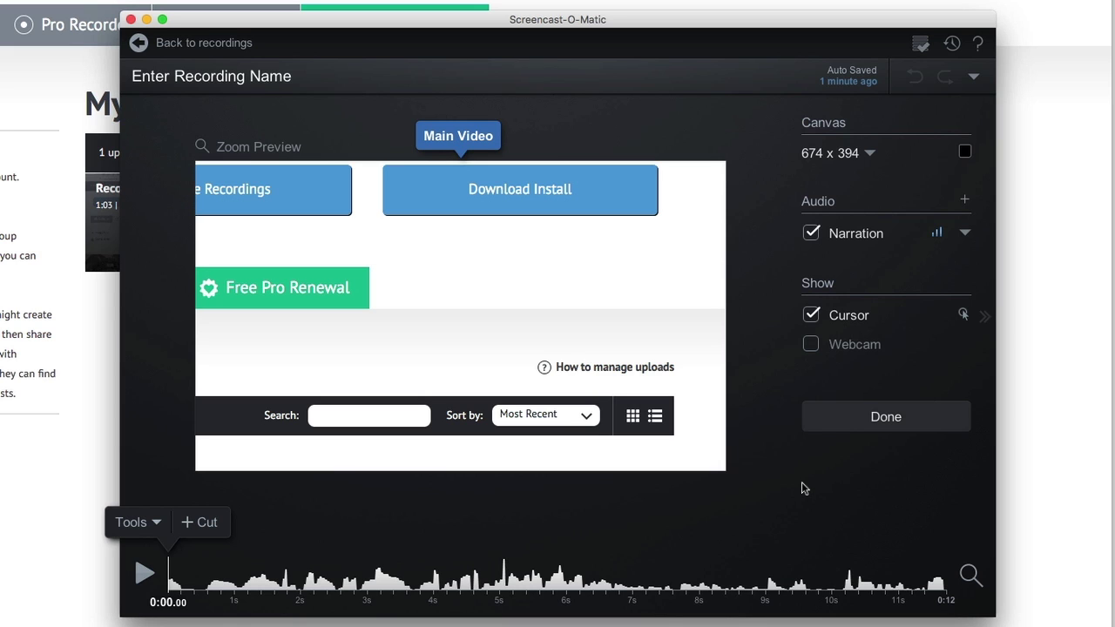
click(195, 575)
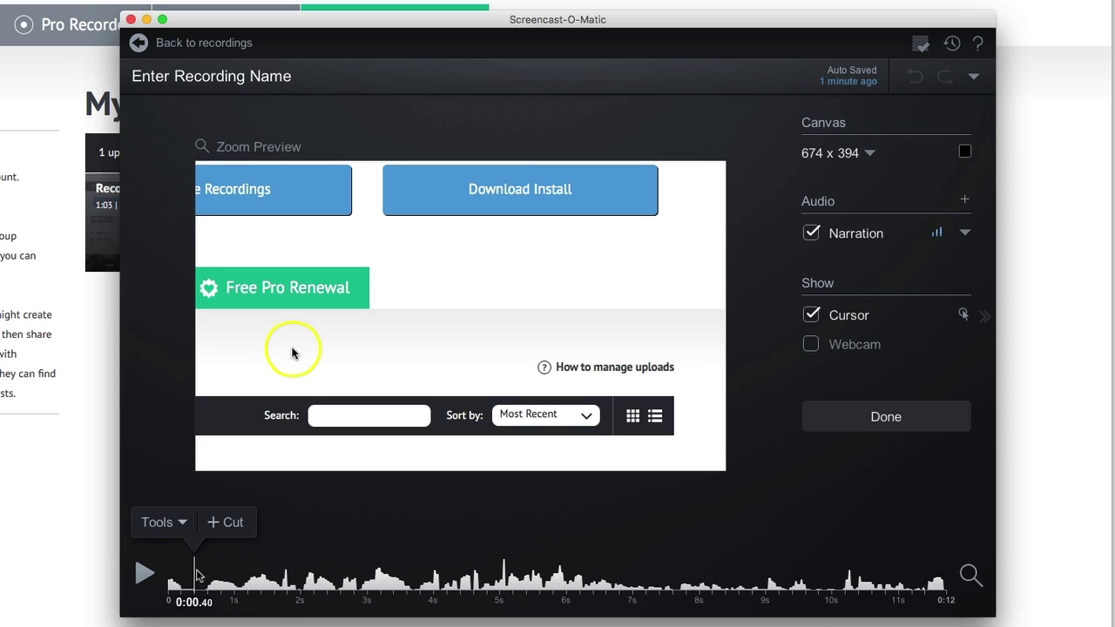
drag(198, 576, 204, 575)
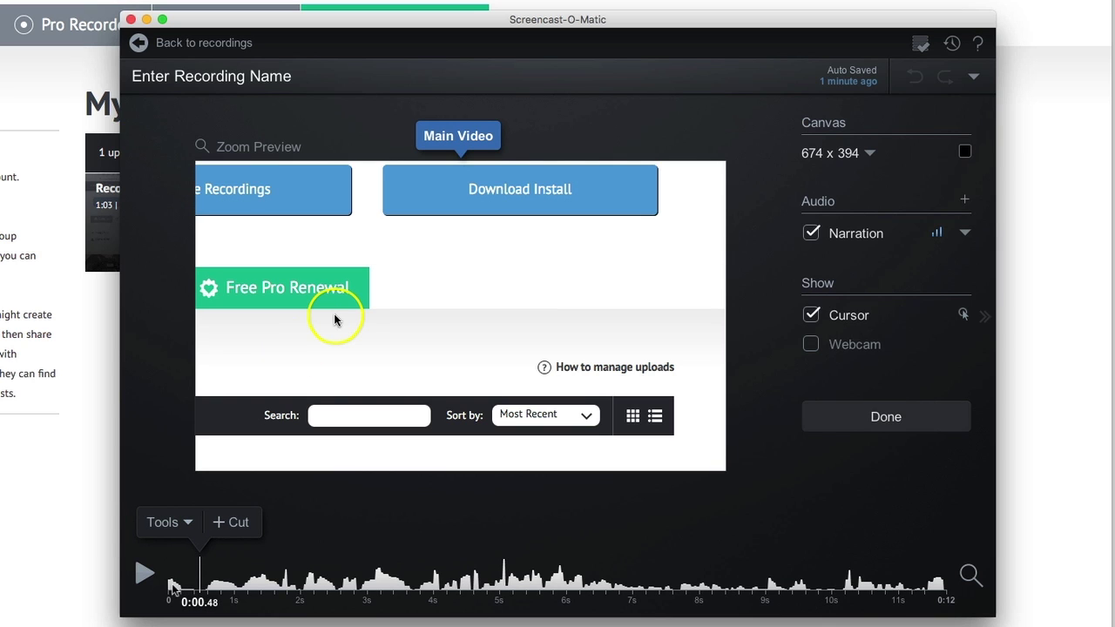
drag(201, 583, 144, 572)
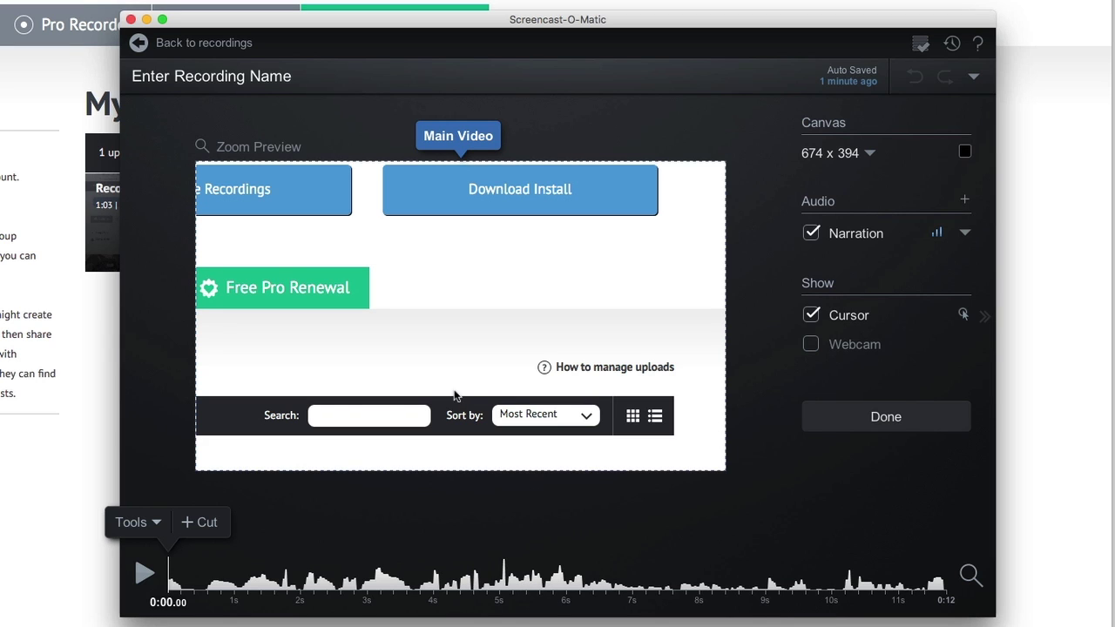
click(157, 522)
click(158, 522)
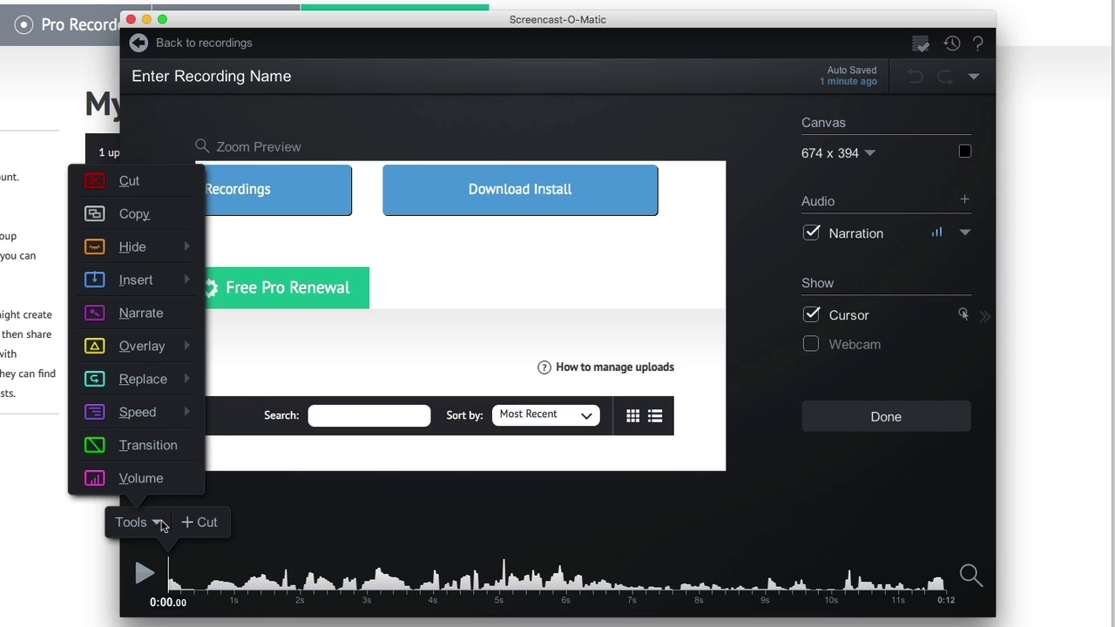
mouse_move(152, 381)
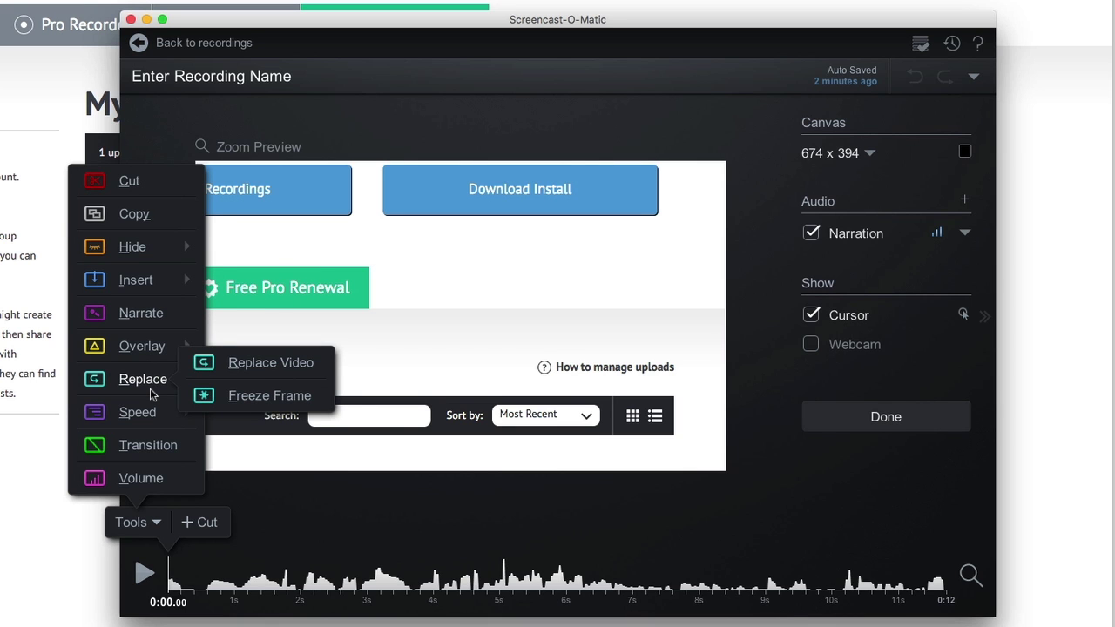
Step: Add a cut from 0:00.00 to the playhead, removing the first 0.48 seconds
click(195, 579)
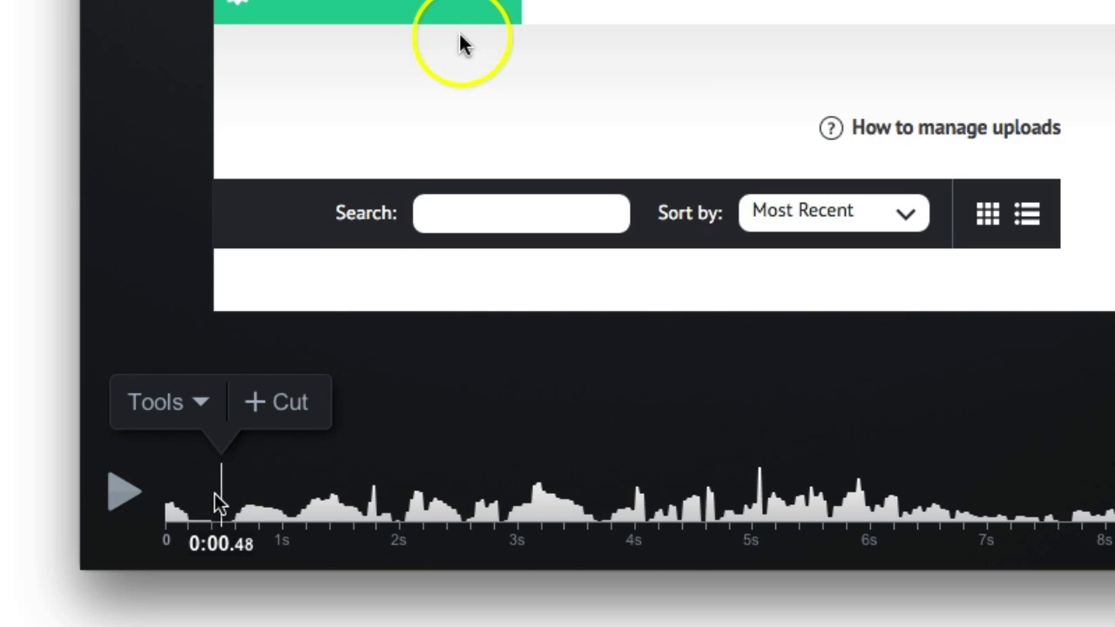
click(283, 418)
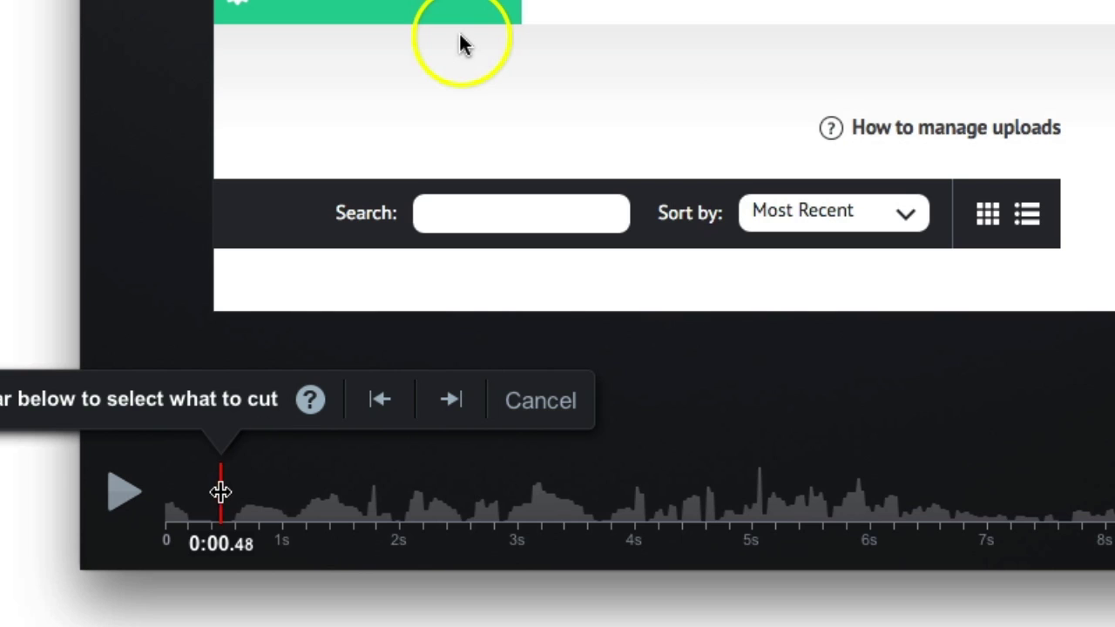
drag(219, 492, 125, 490)
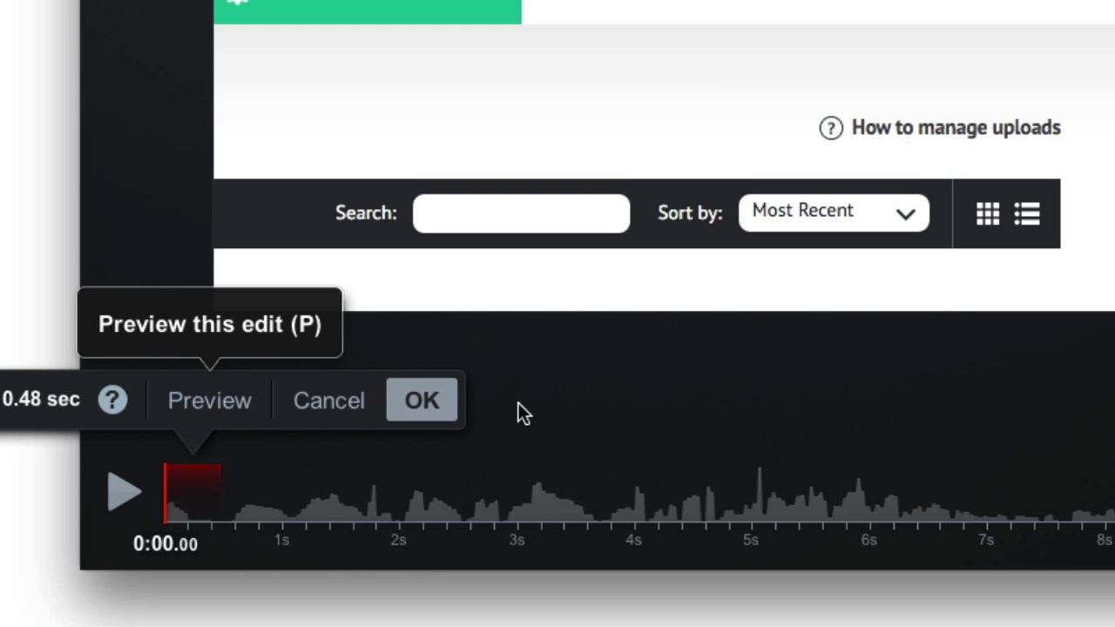
click(413, 410)
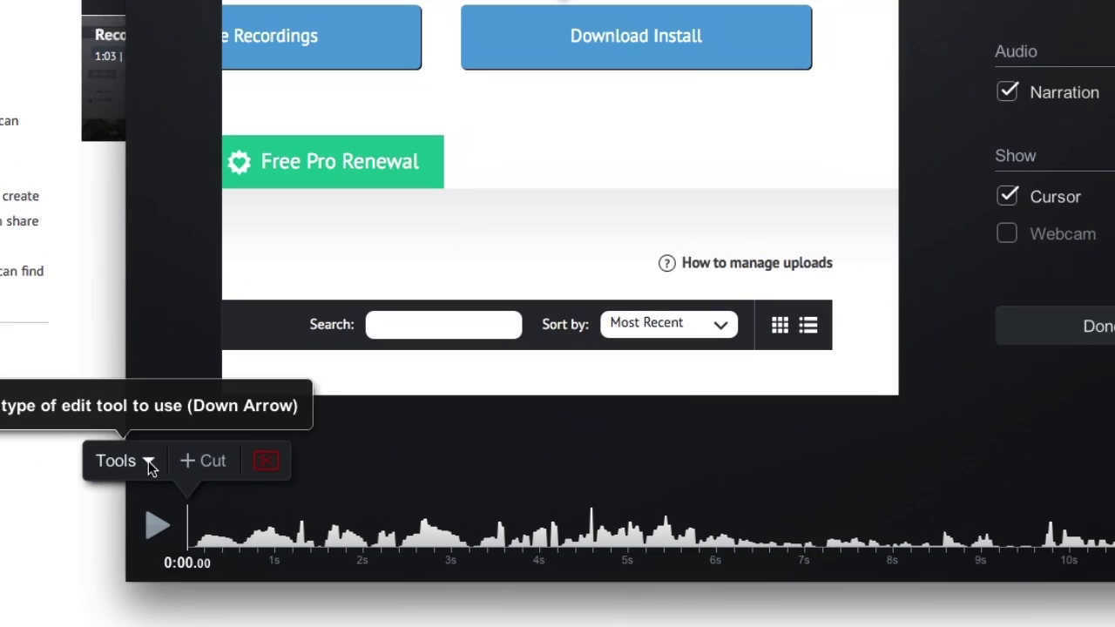
Step: Hide the cursor from 0:00 to 0:01.12 with Tools > Hide > Cursor
click(148, 461)
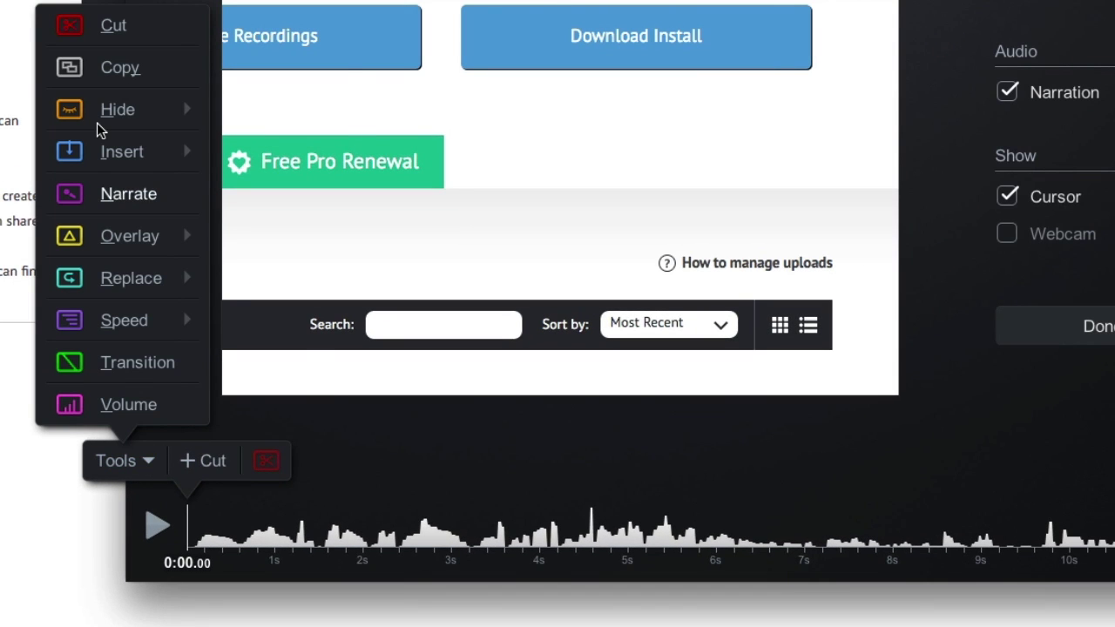
mouse_move(107, 117)
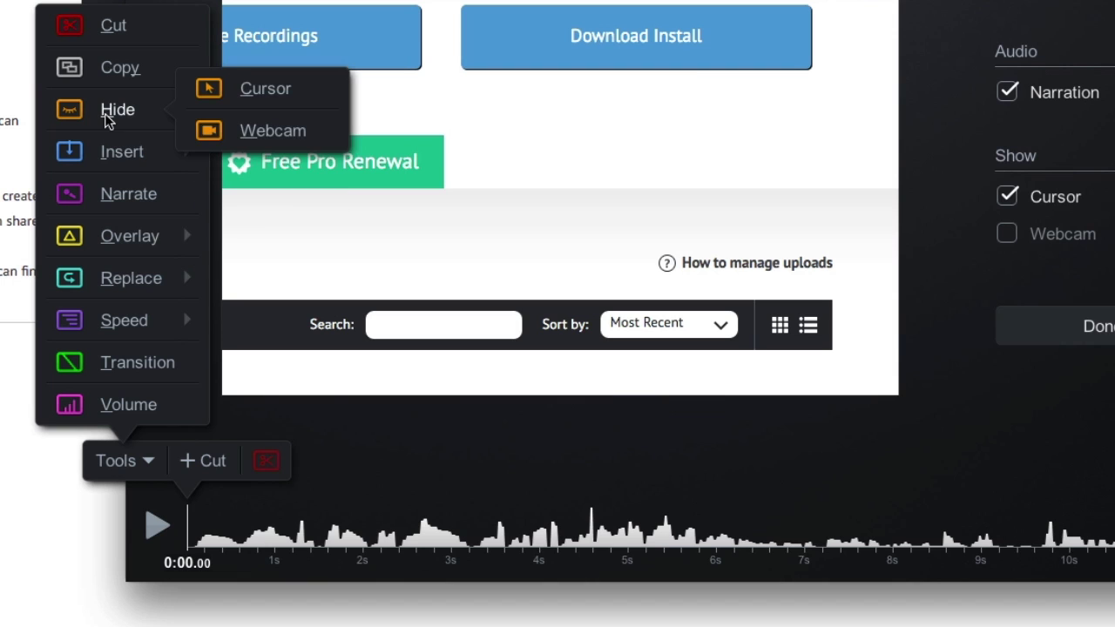
click(288, 101)
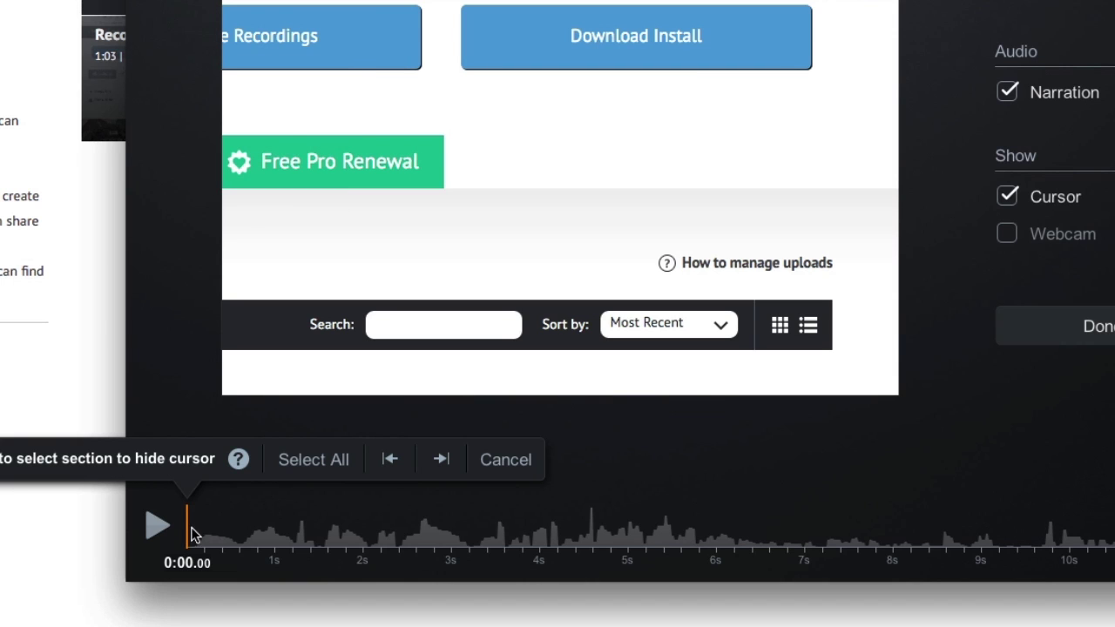
drag(187, 534, 285, 538)
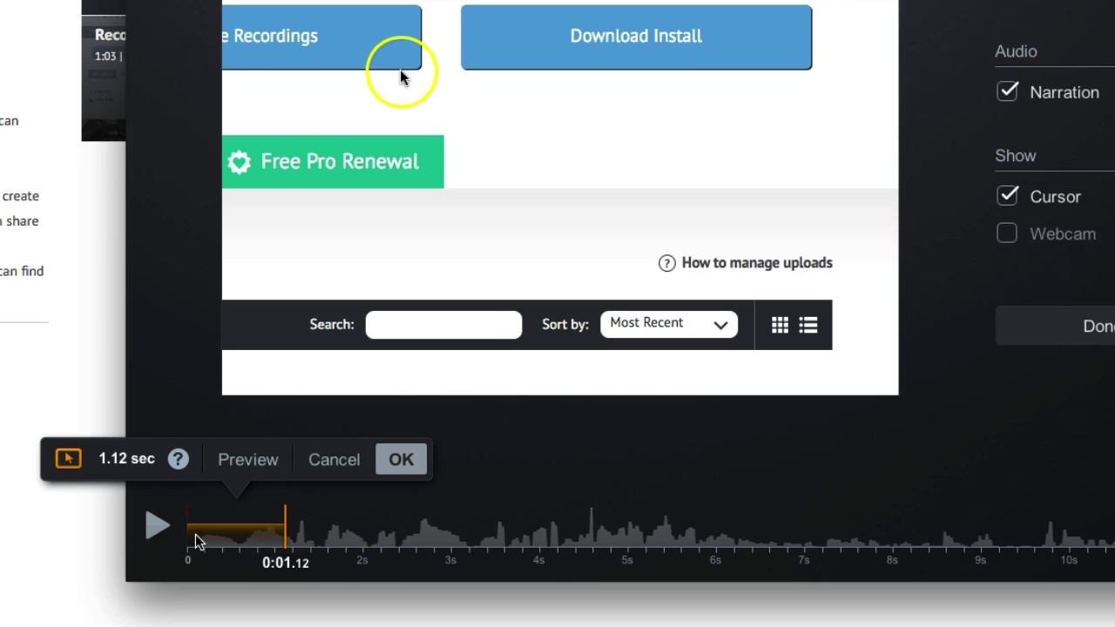
click(401, 459)
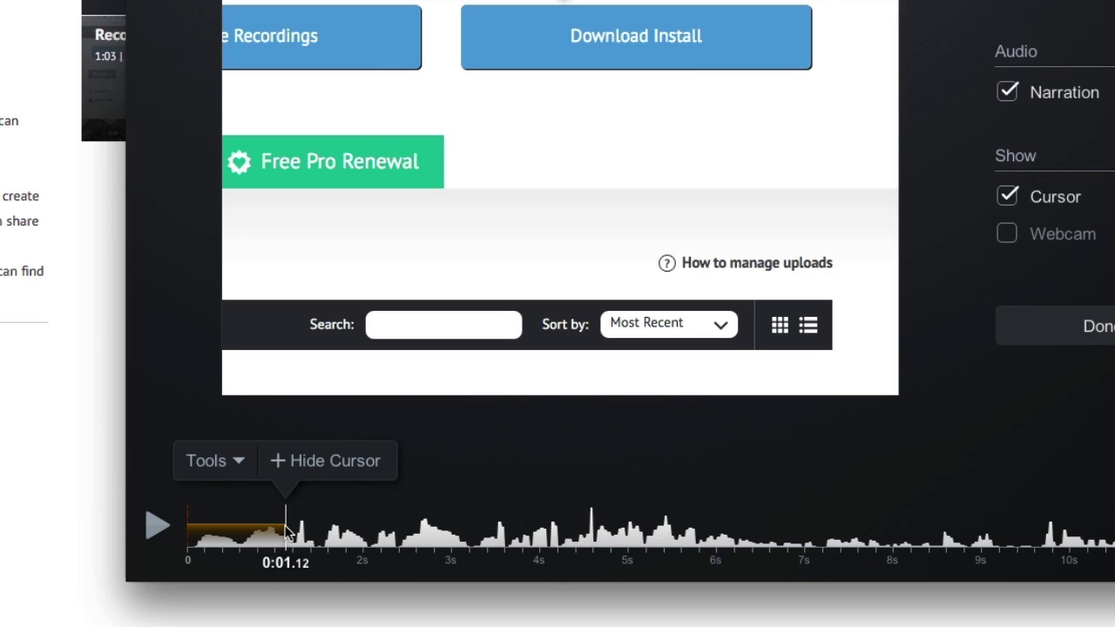
drag(285, 529, 334, 537)
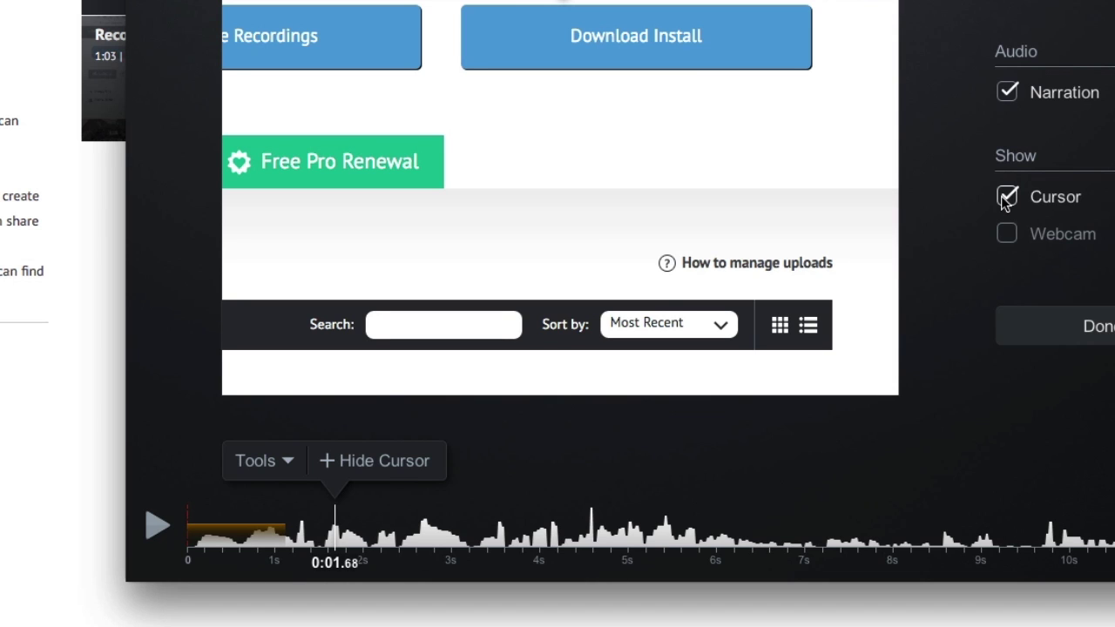
Step: Reopen the editing Tools list to look over its options
click(293, 459)
click(292, 459)
click(289, 462)
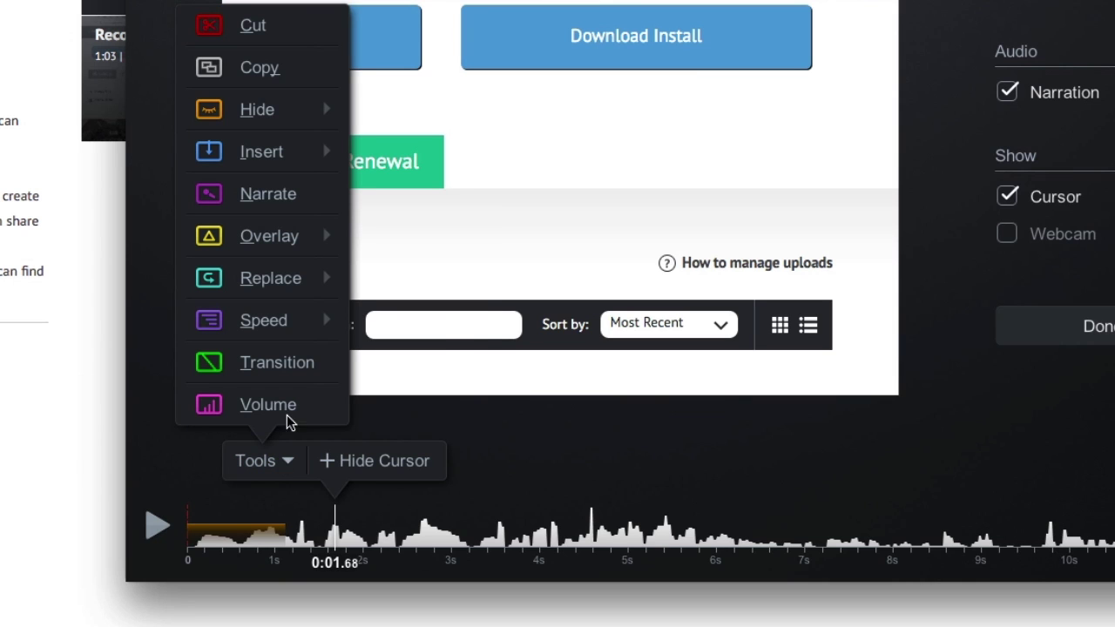
mouse_move(290, 337)
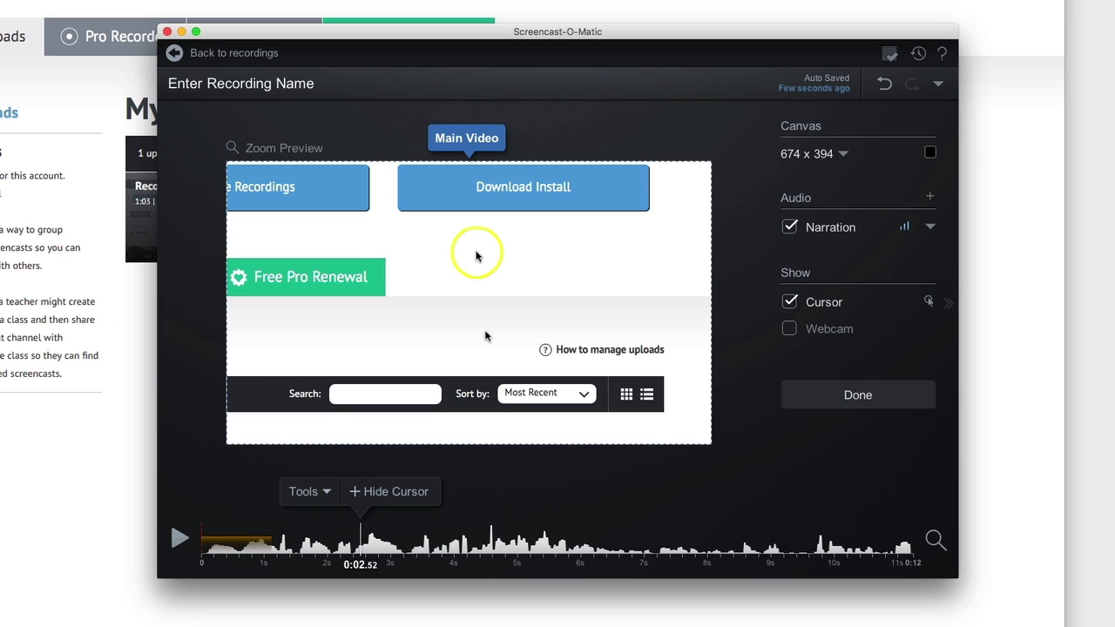
Step: Resize the main video by its corner handle, then crop its right edge inward
click(486, 336)
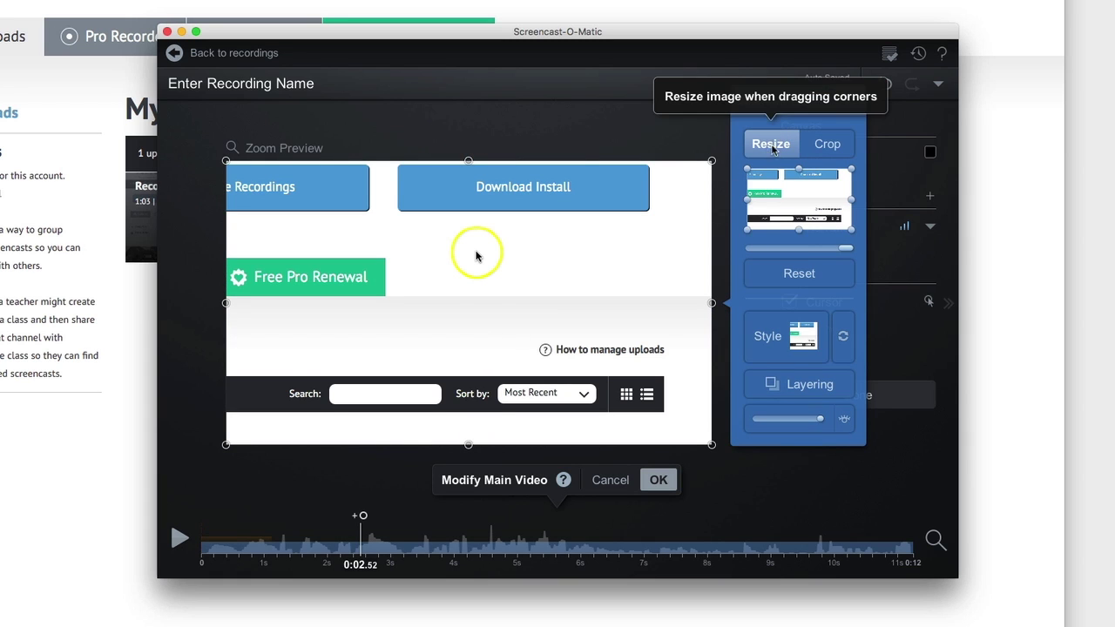
mouse_move(709, 302)
mouse_down()
mouse_move(451, 302)
mouse_move(714, 314)
mouse_up()
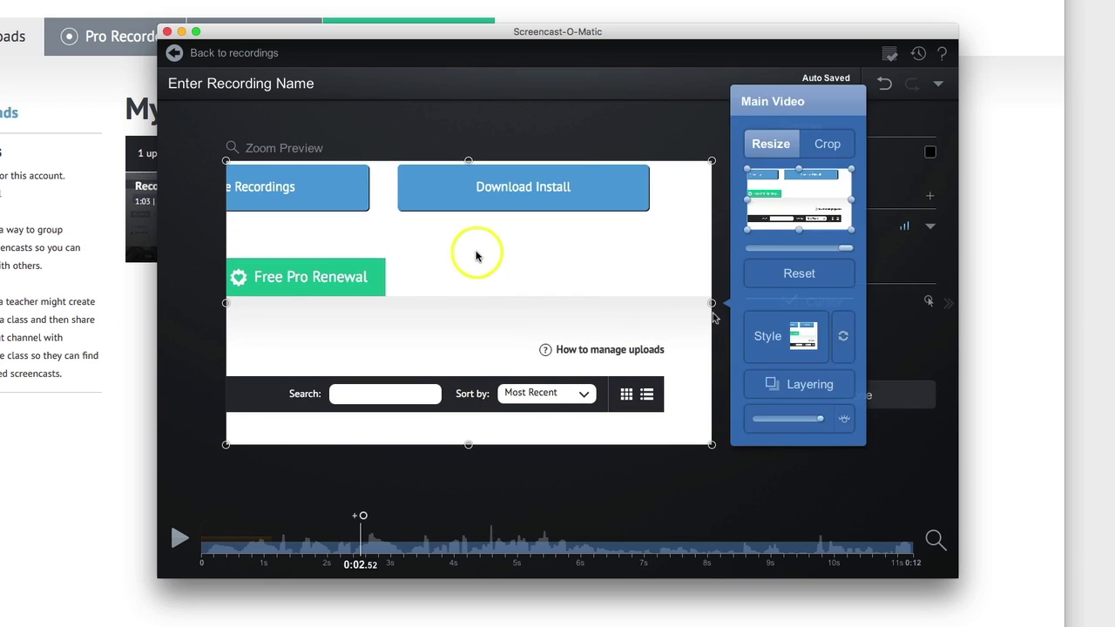
click(827, 144)
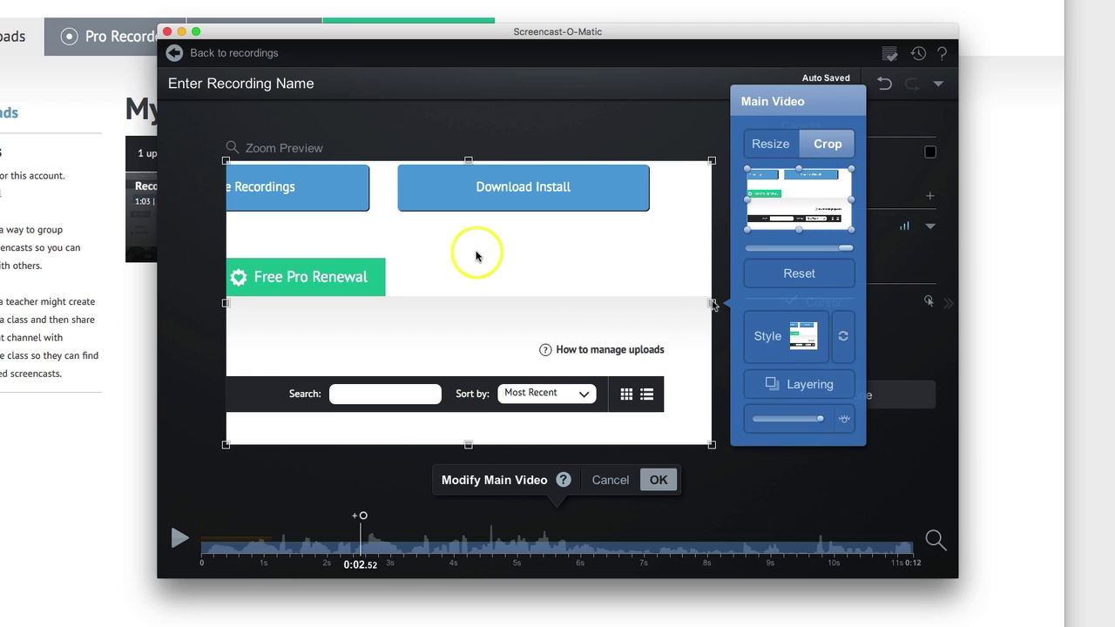
mouse_move(710, 302)
mouse_down()
mouse_move(443, 302)
mouse_move(712, 305)
mouse_up()
drag(712, 305, 681, 303)
drag(609, 302, 711, 306)
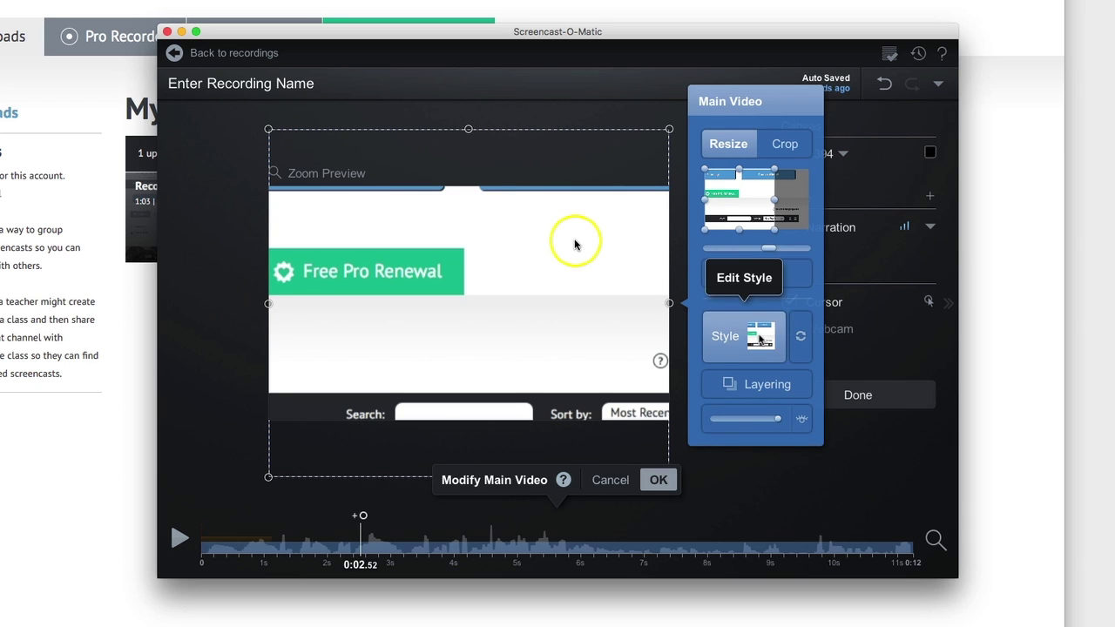
Step: Give the main video a Fuzzy shadow and shift it higher on the canvas
click(760, 338)
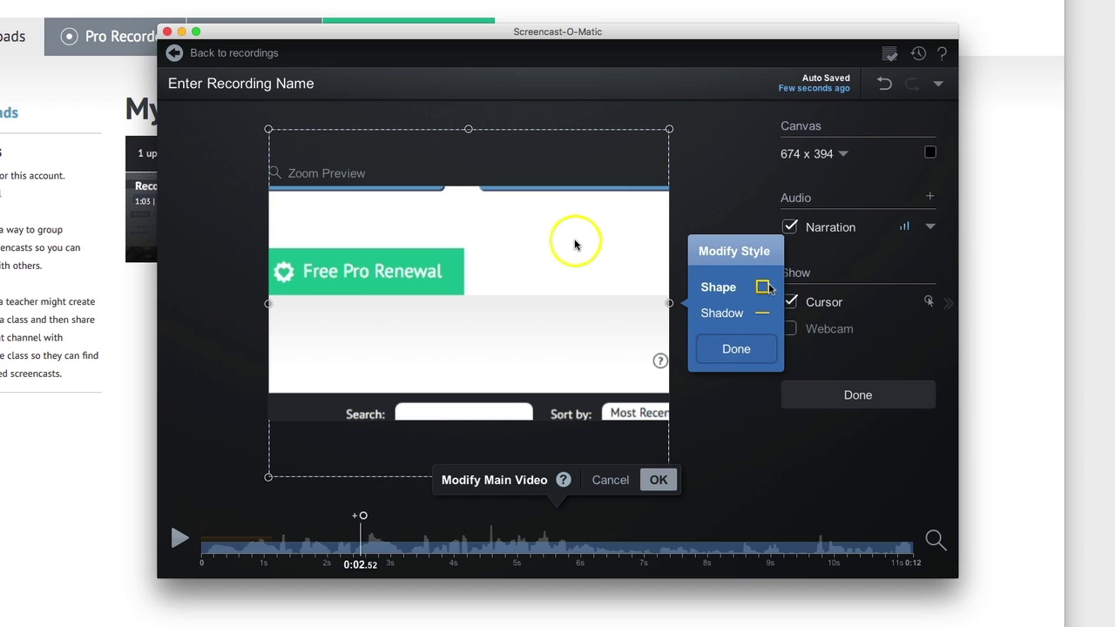
click(762, 315)
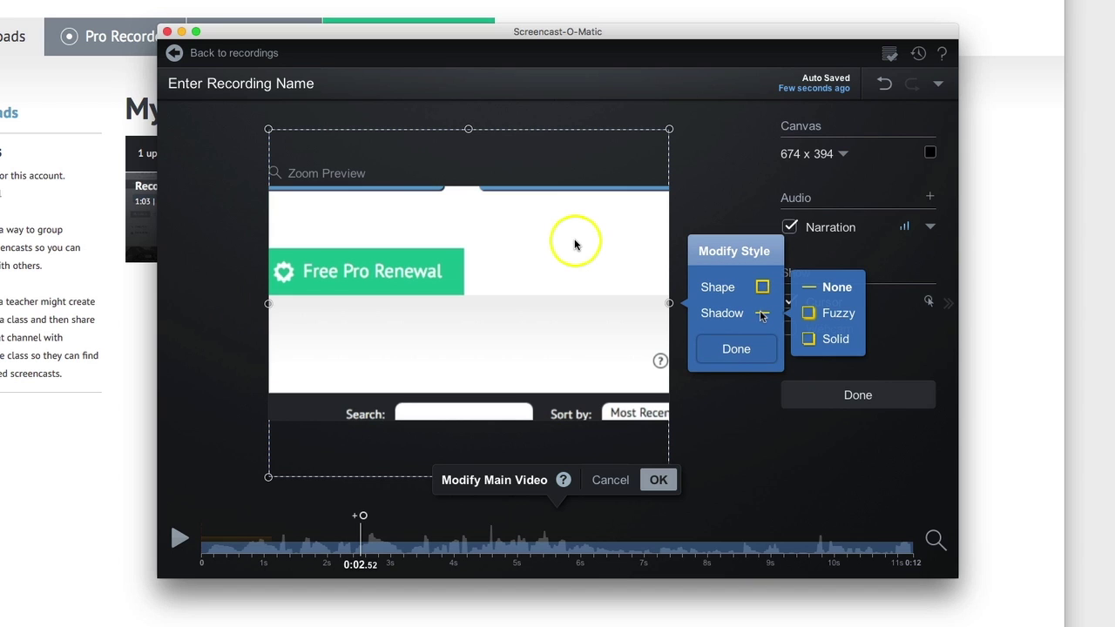
click(832, 313)
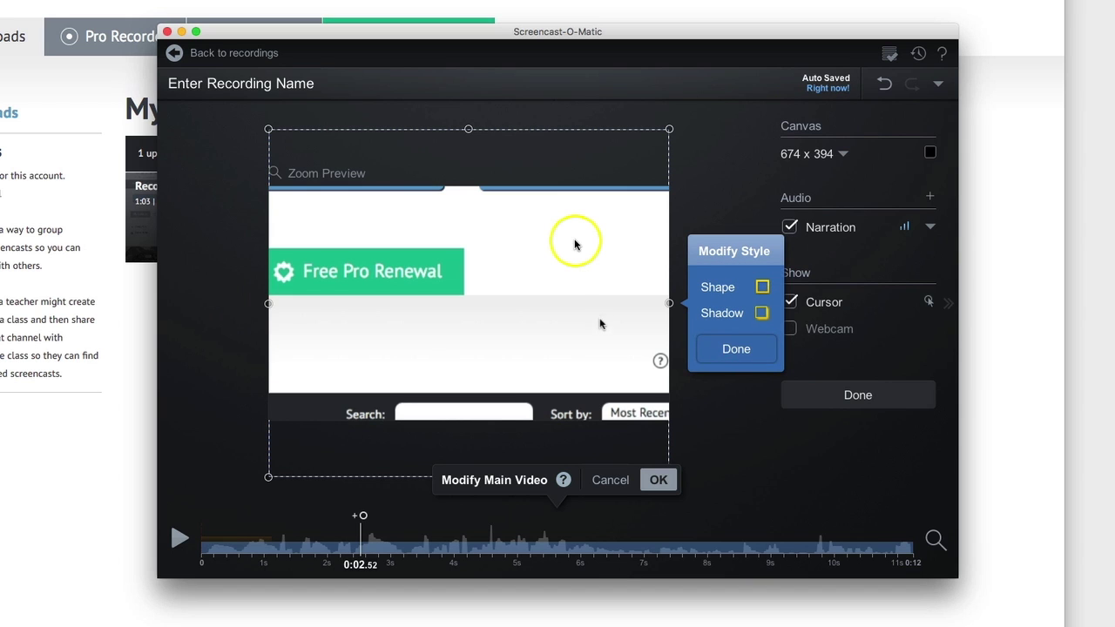
drag(573, 294, 563, 220)
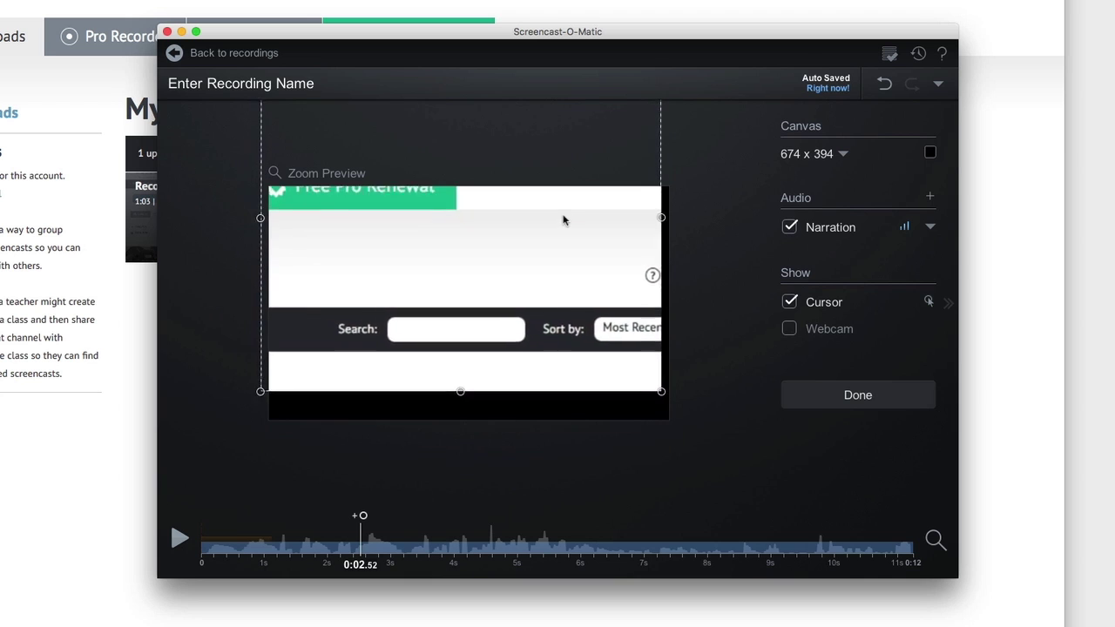
Step: Reselect the main video and try out lower opacity levels on the Opacity slider
click(573, 251)
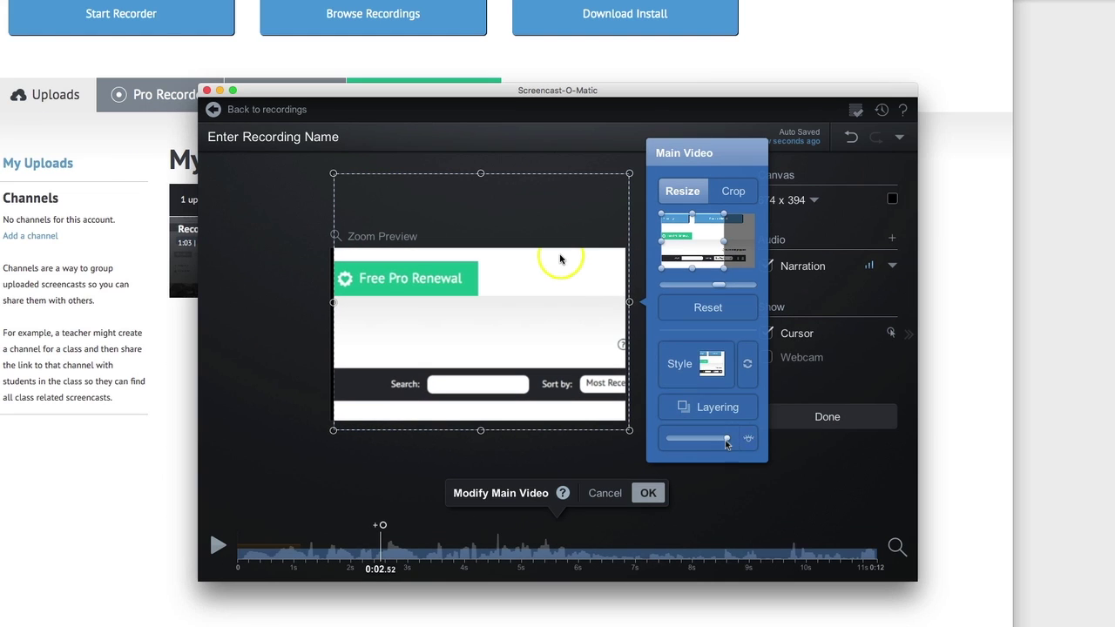
mouse_move(748, 423)
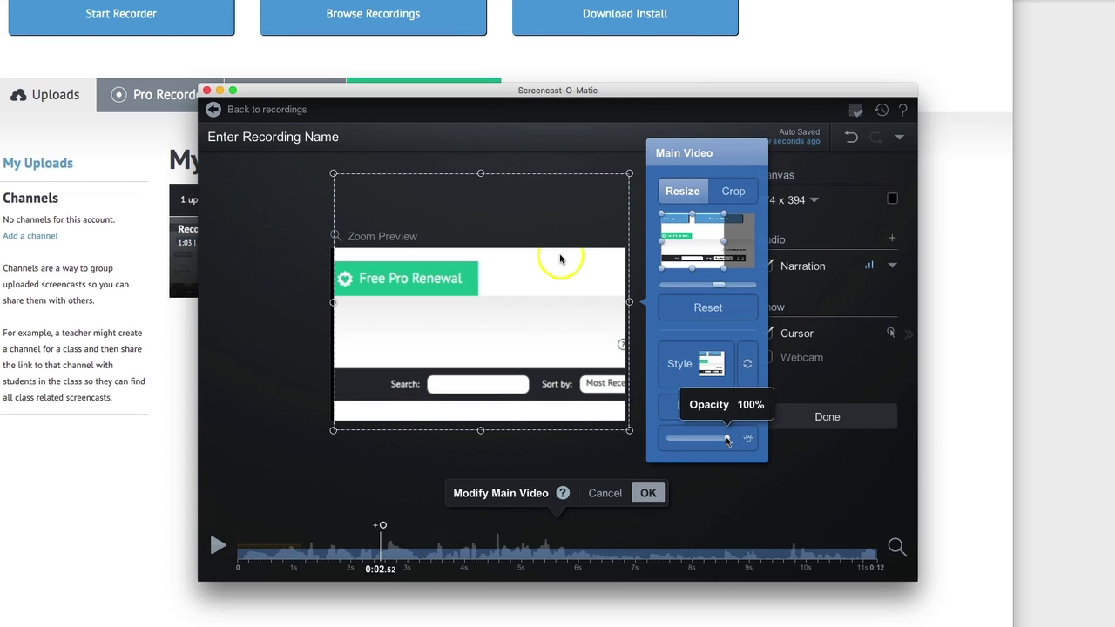
drag(727, 440, 700, 443)
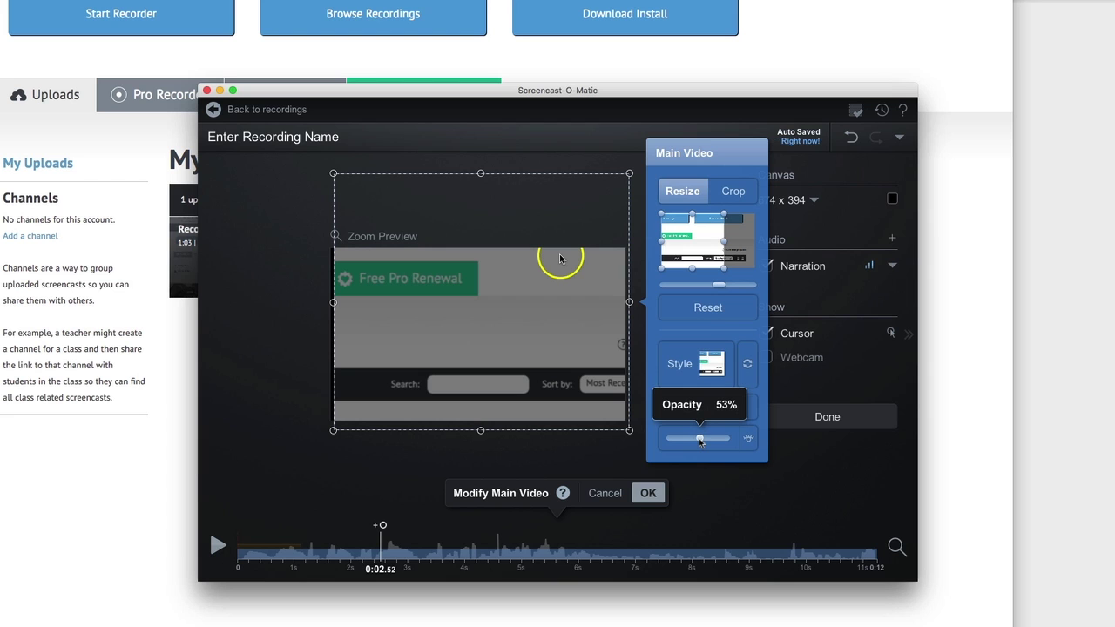
drag(699, 440, 745, 439)
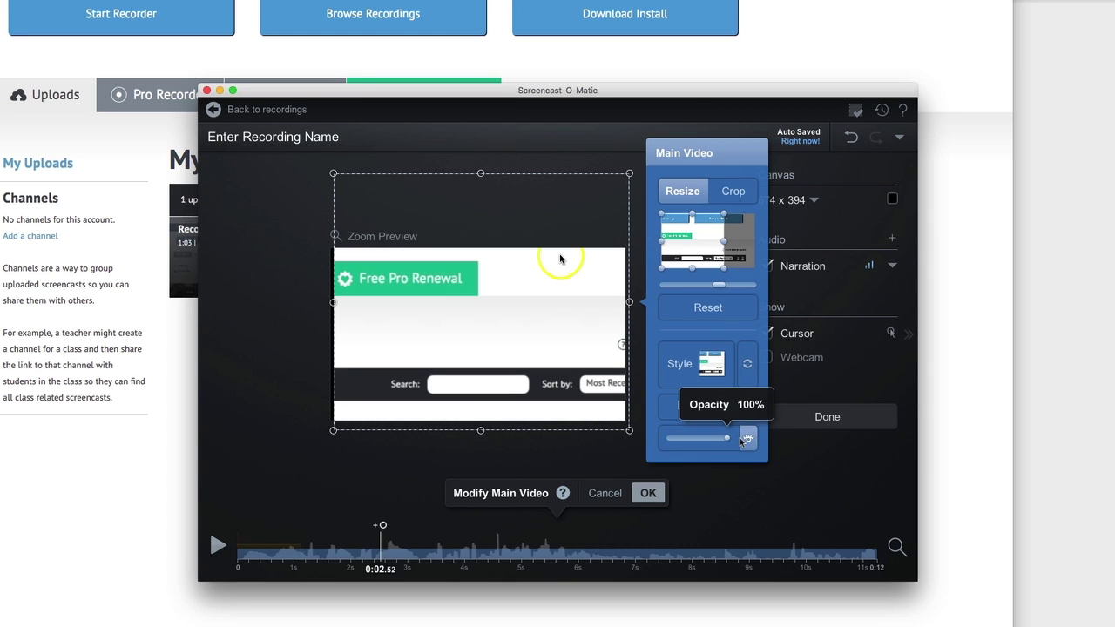
Step: Confirm the video at 100% opacity, then choose to save the recording as a video file
click(629, 157)
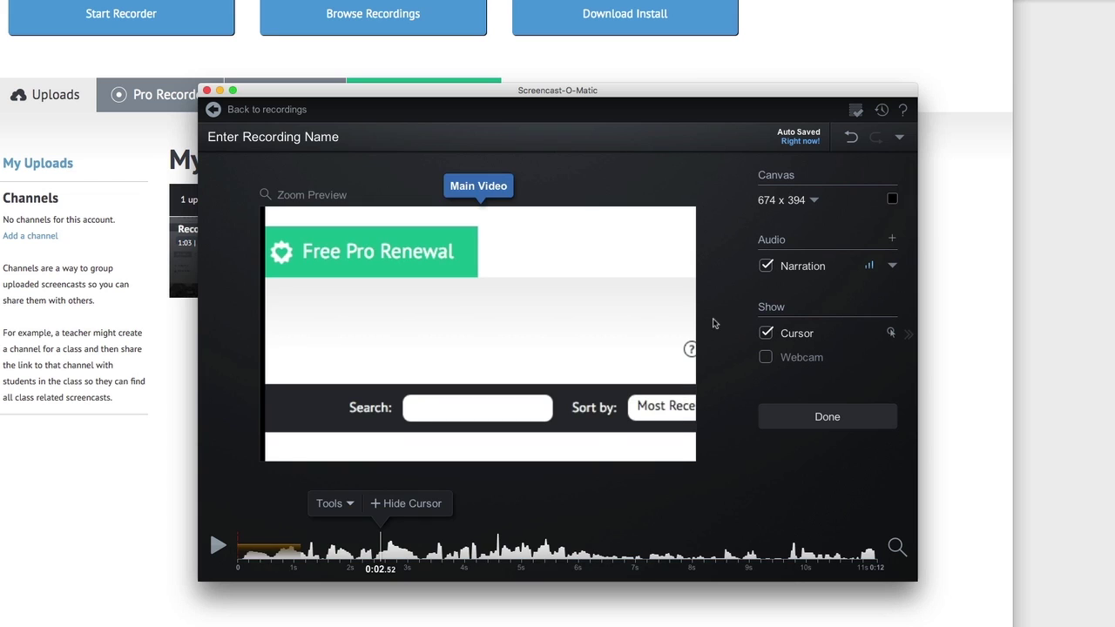
click(252, 547)
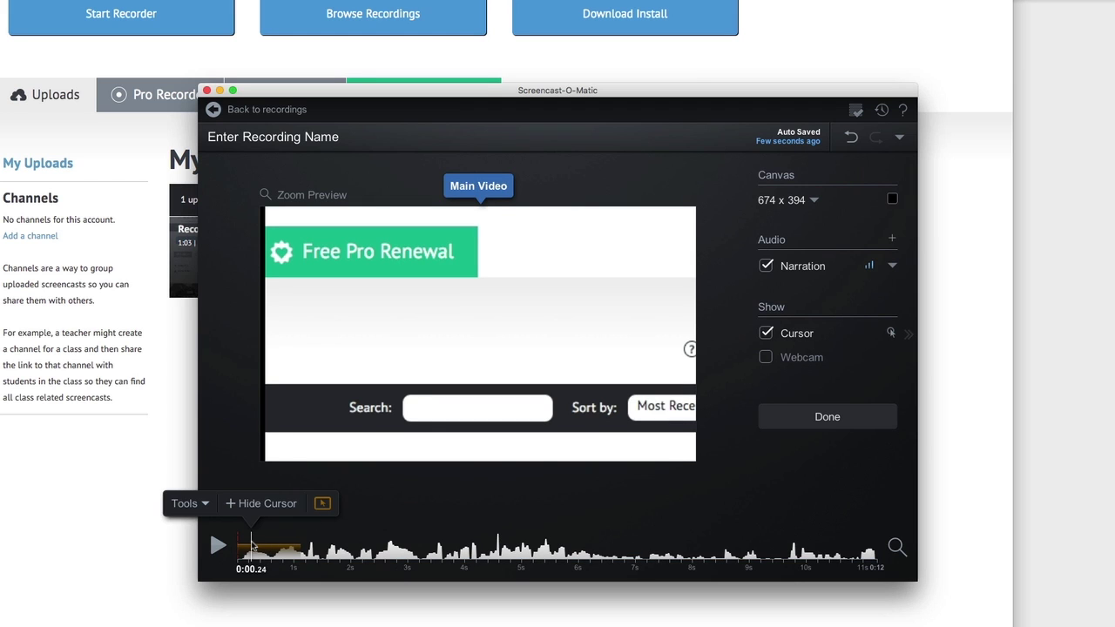
click(816, 420)
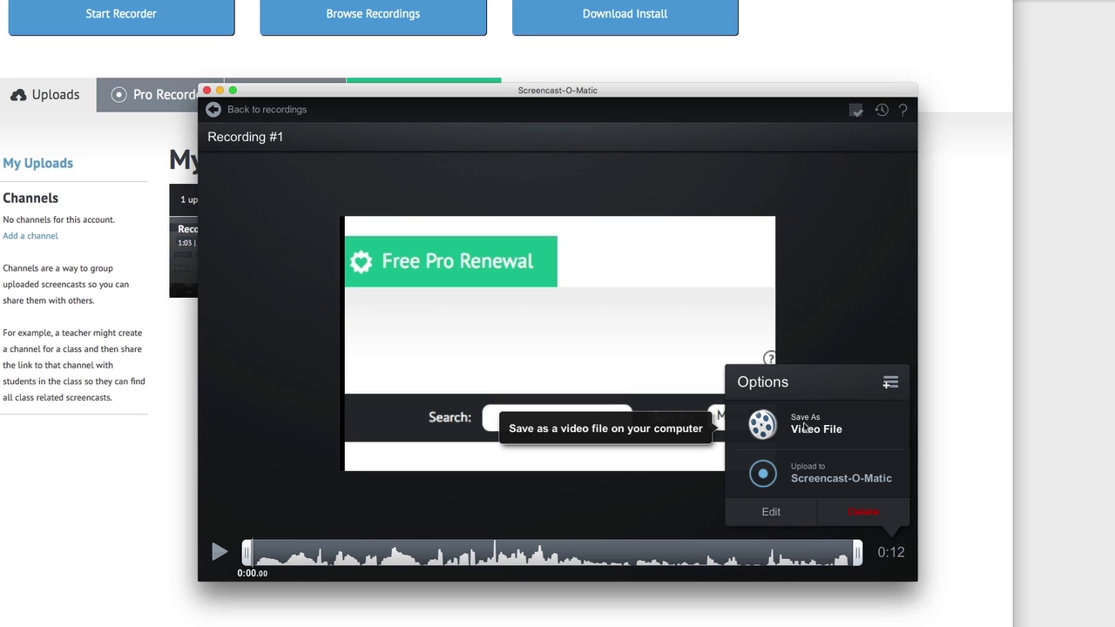
click(812, 422)
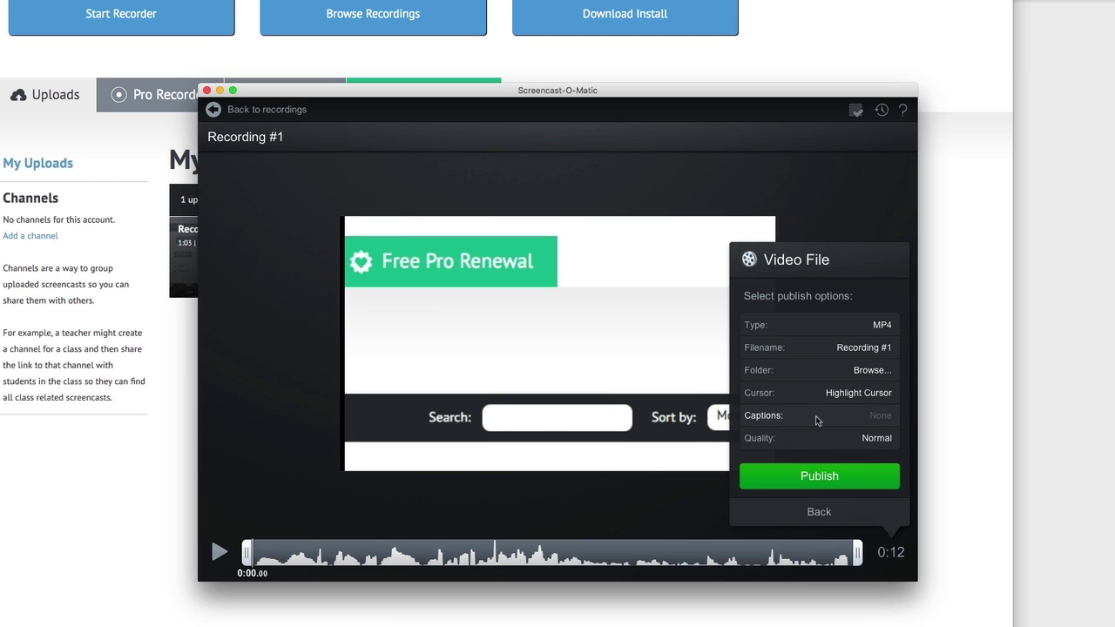
Step: Review the output file name and set the output folder to the Desktop
click(878, 348)
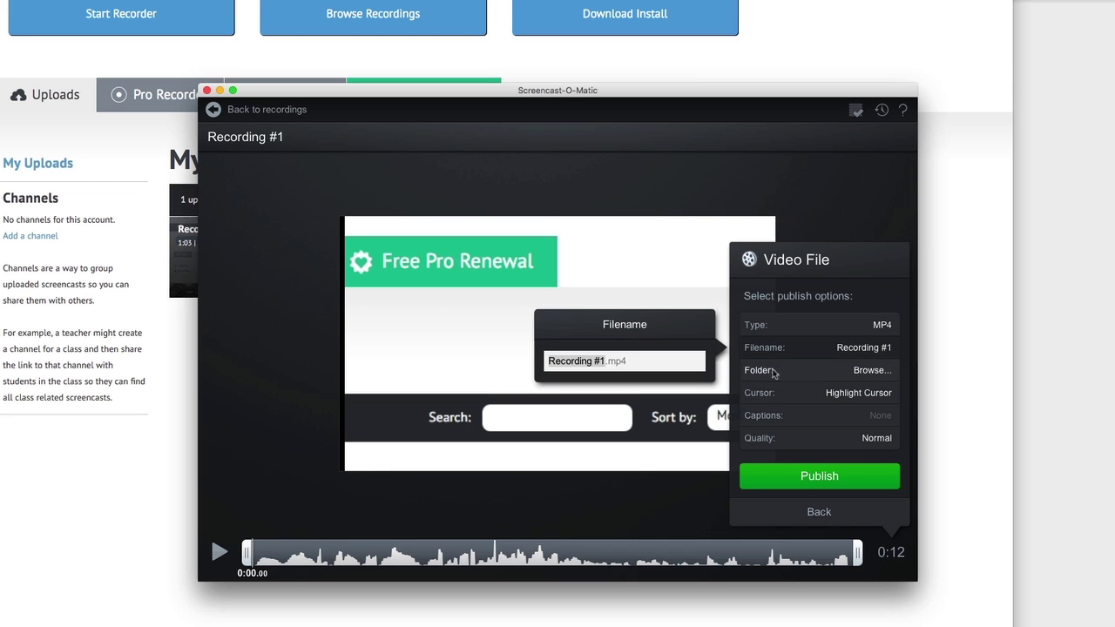
click(812, 378)
click(860, 374)
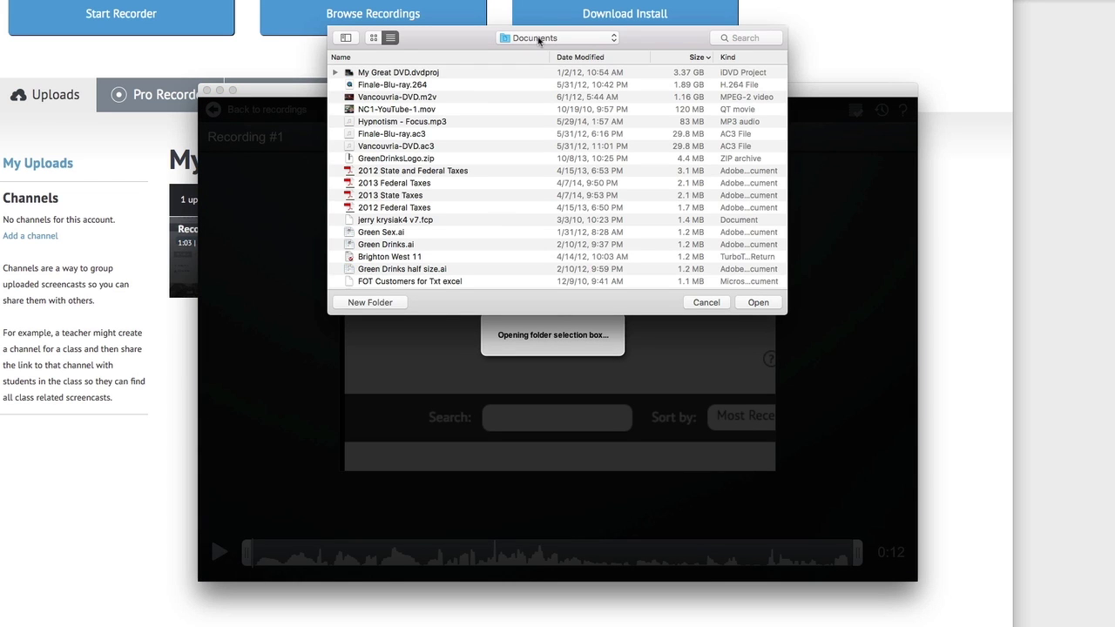
click(537, 38)
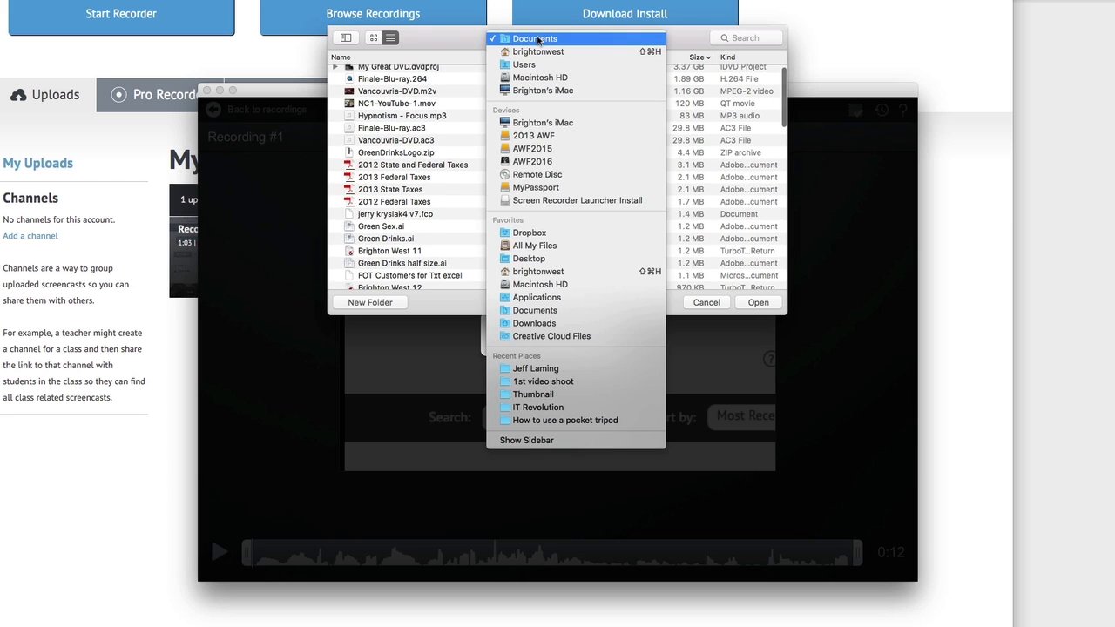
click(547, 260)
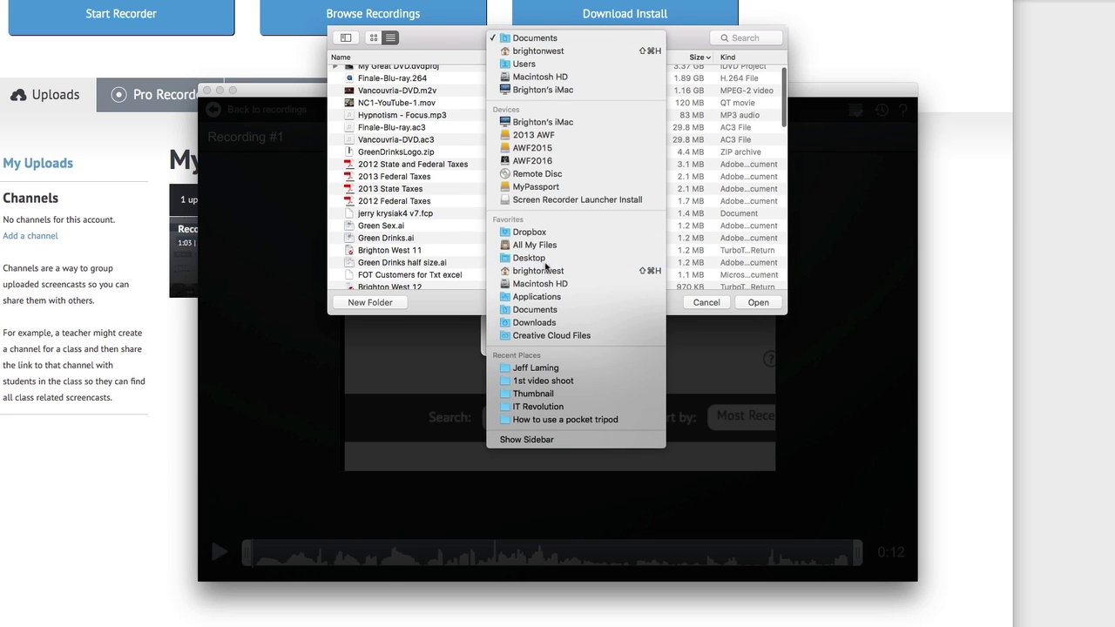
click(755, 303)
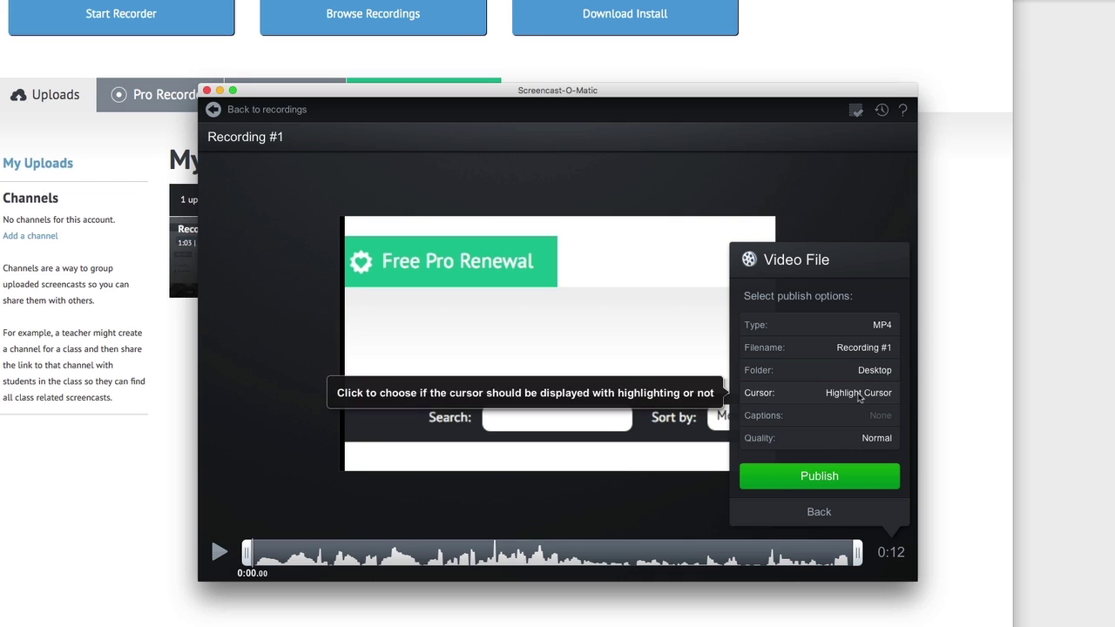
Step: Set Cursor to Just Cursor and Quality to Higher (Larger File), then publish the MP4
click(859, 395)
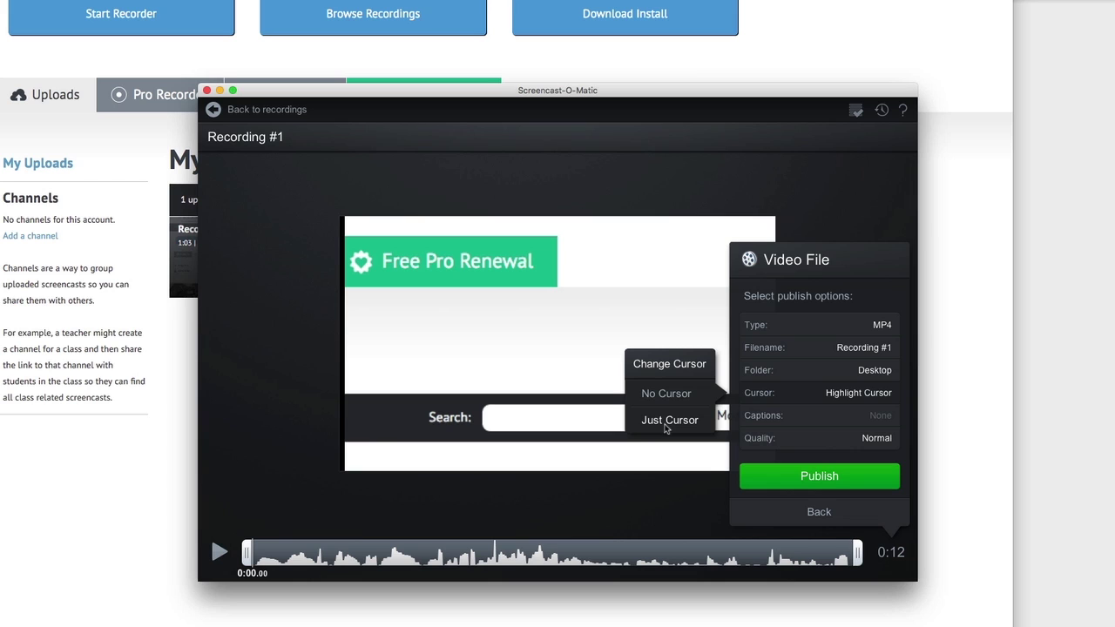
click(665, 421)
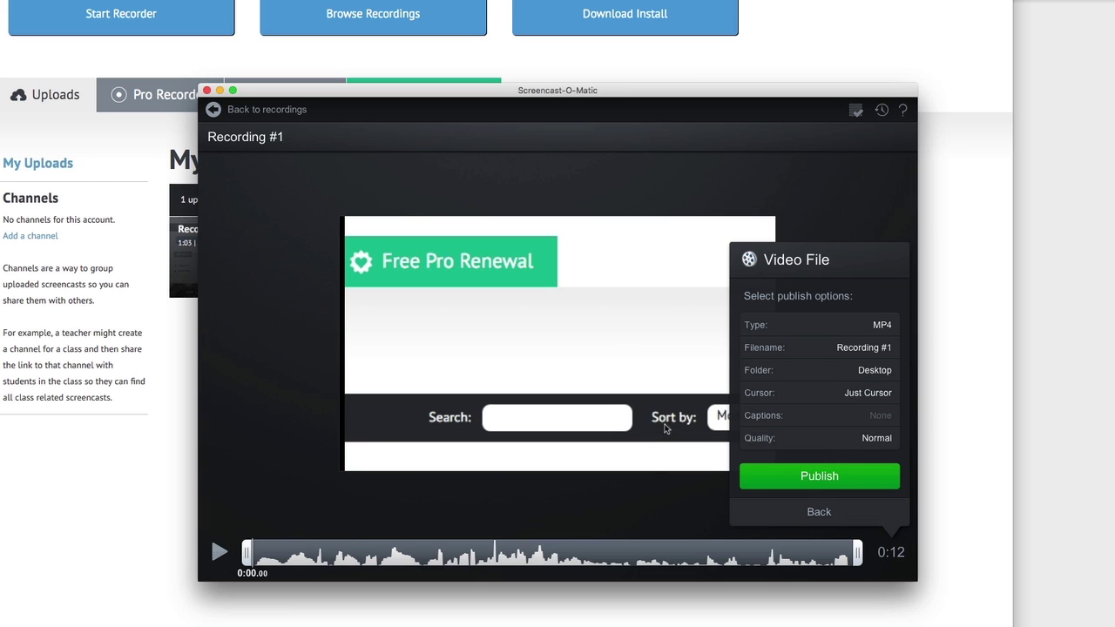
click(866, 440)
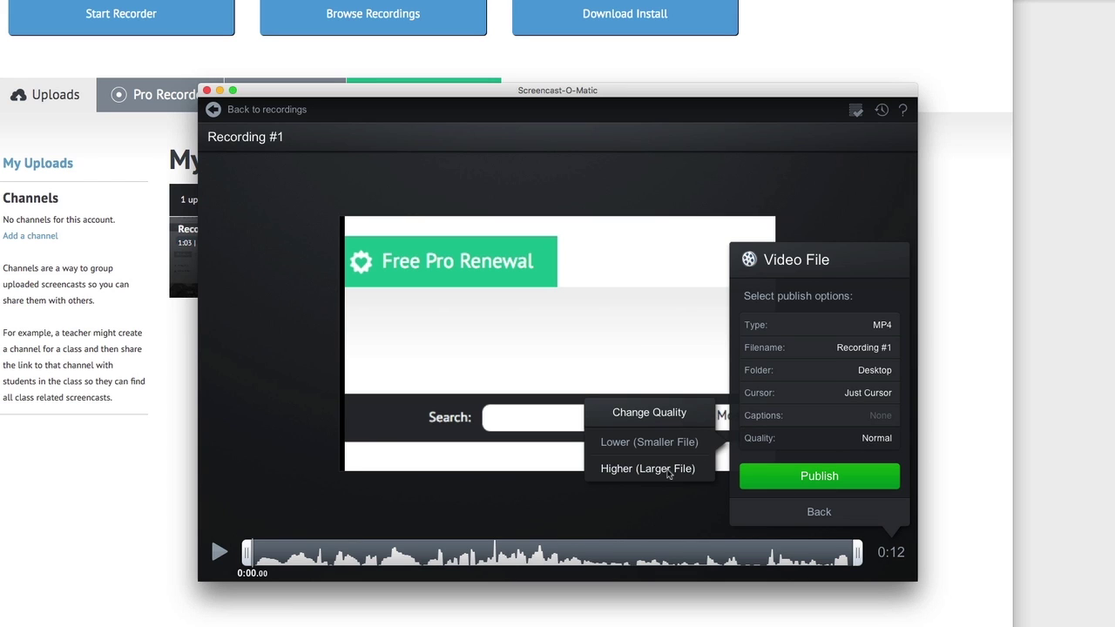
click(669, 471)
click(834, 483)
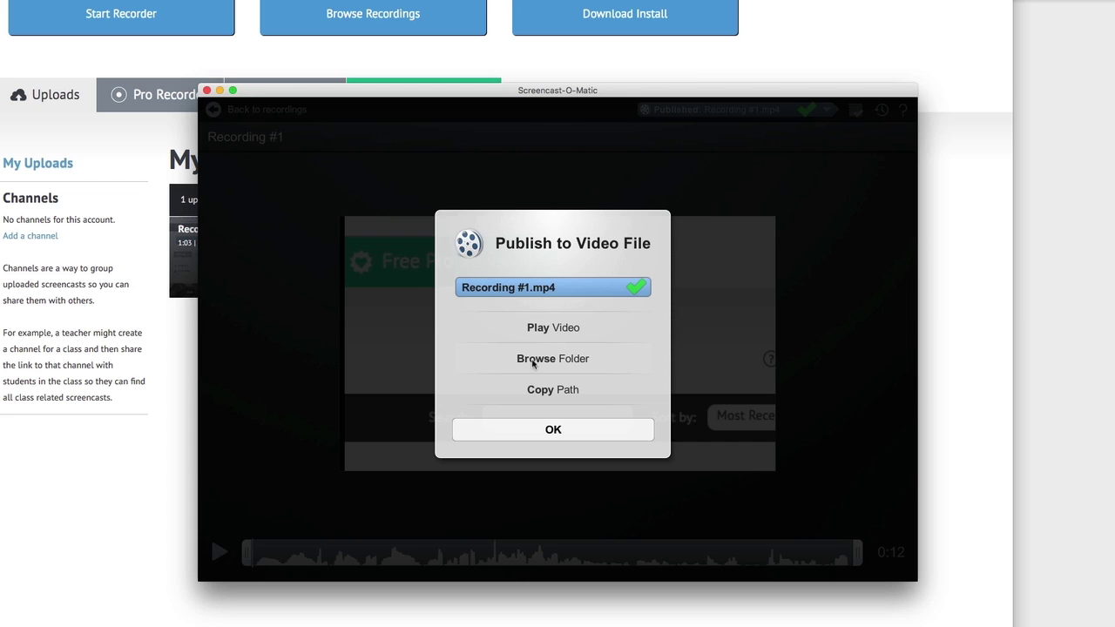
Step: Reveal Recording #1.mp4 on the Desktop and open it with QuickTime Player
click(544, 359)
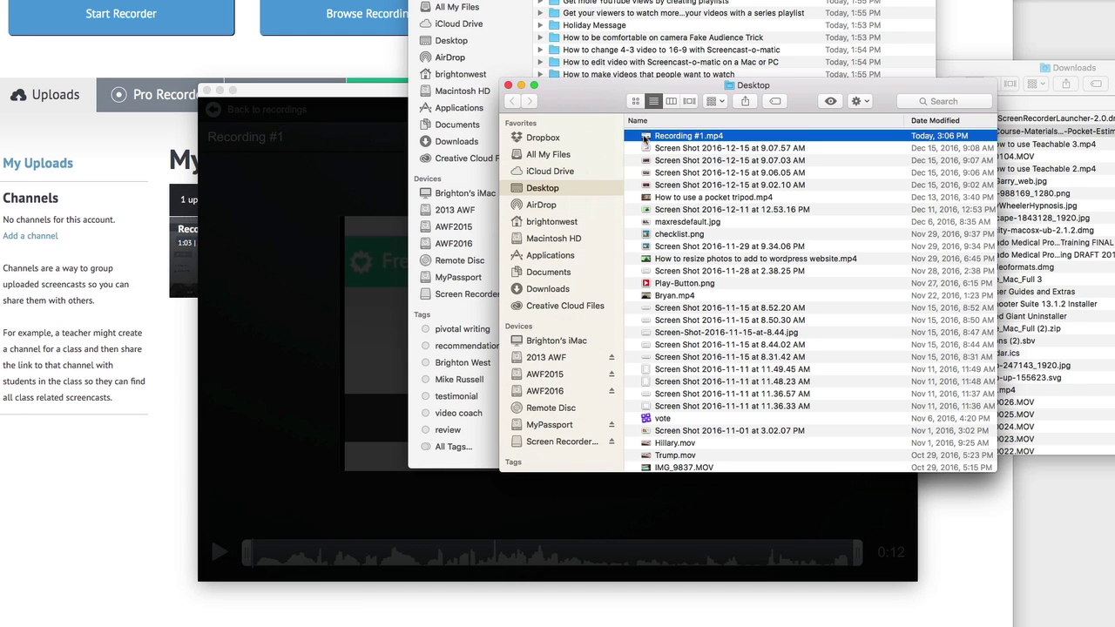
right_click(645, 136)
mouse_move(679, 155)
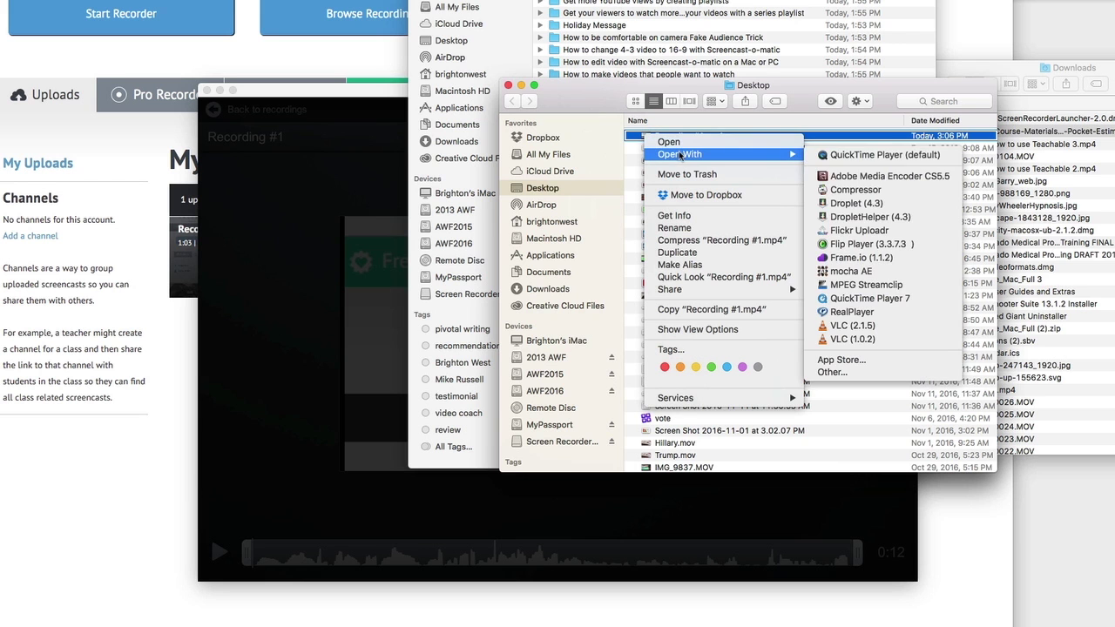
click(884, 155)
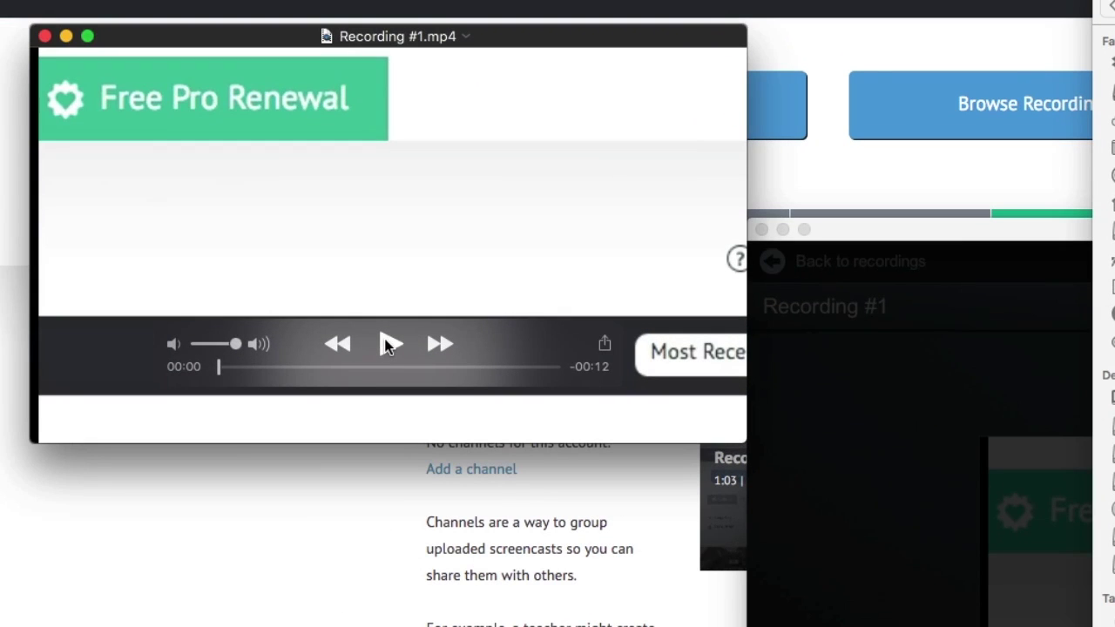
Step: Play and pause Recording #1.mp4, then close the QuickTime Player window
click(36, 183)
click(388, 345)
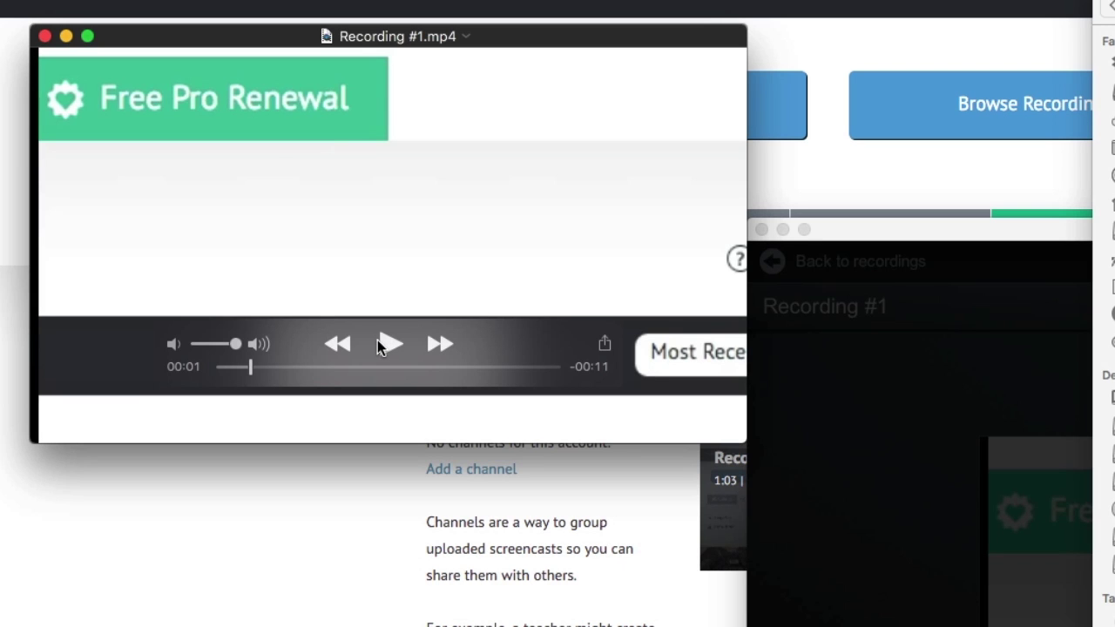
click(46, 36)
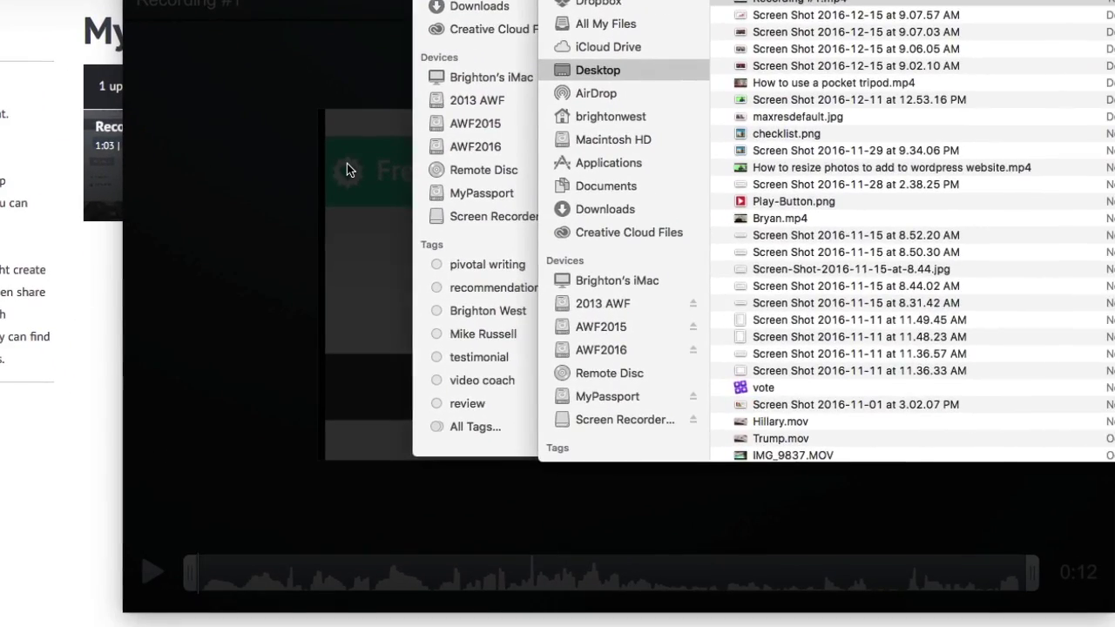
Step: Dismiss the Publish to Video File confirmation and open Recording #1 in the editor from the Recordings list
click(495, 242)
click(642, 405)
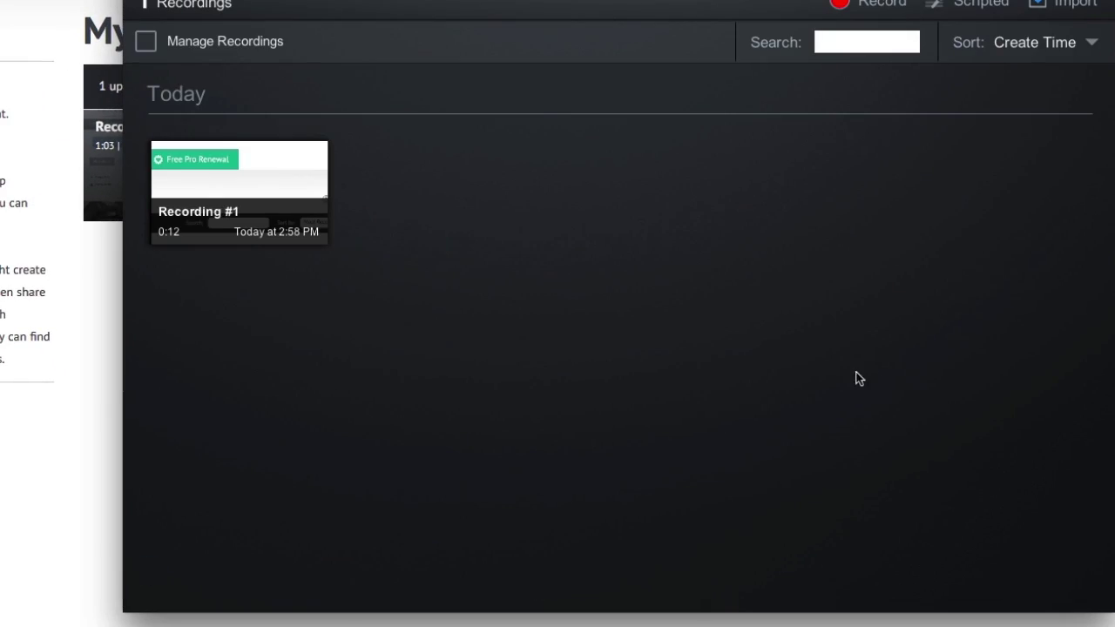
click(242, 177)
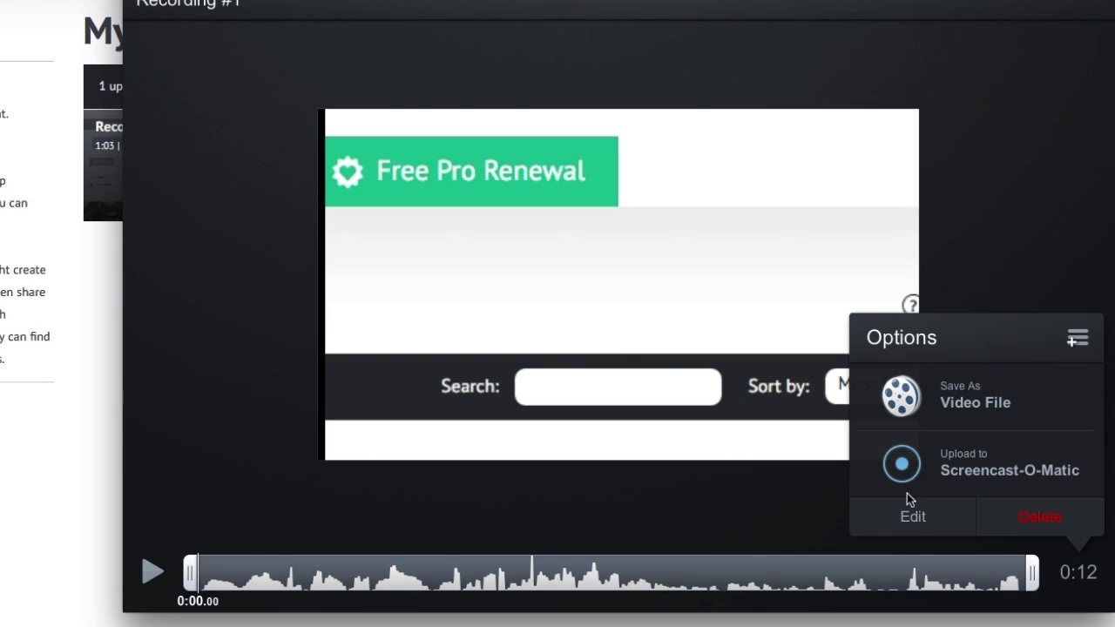
click(911, 521)
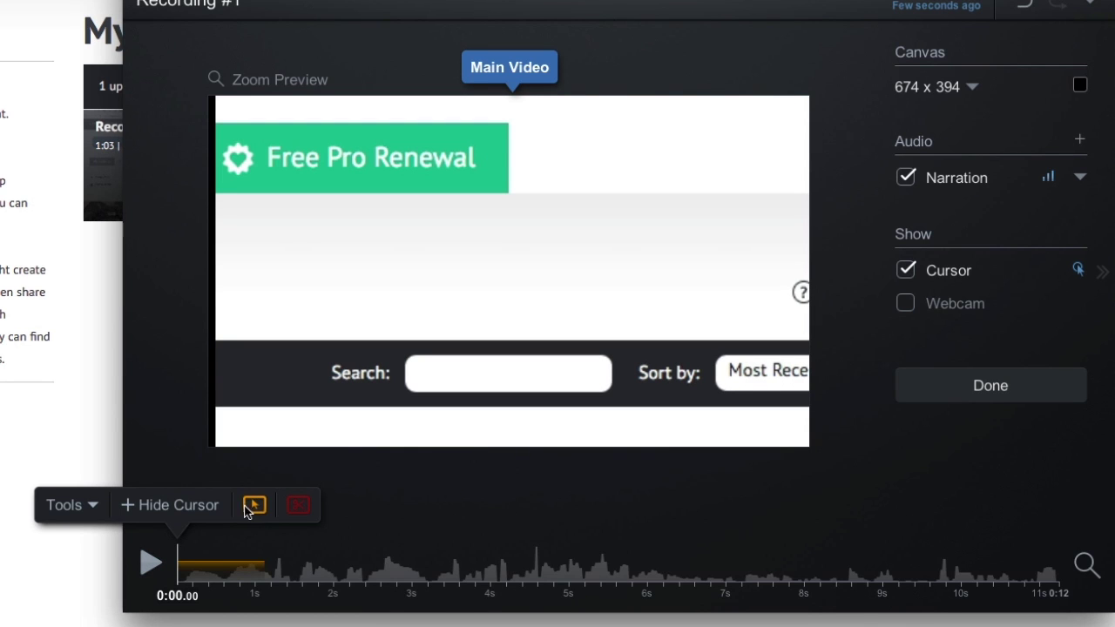
Step: Insert How to use a pocket tripod.mp4 at the start of the recording via Tools > Insert > Video File
click(92, 512)
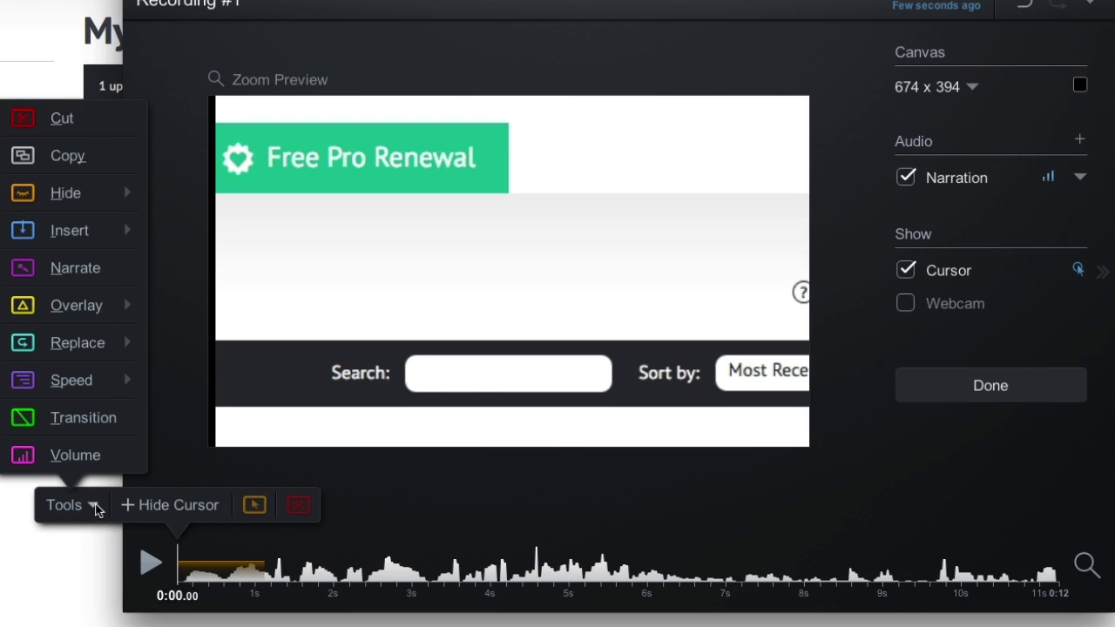
mouse_move(94, 240)
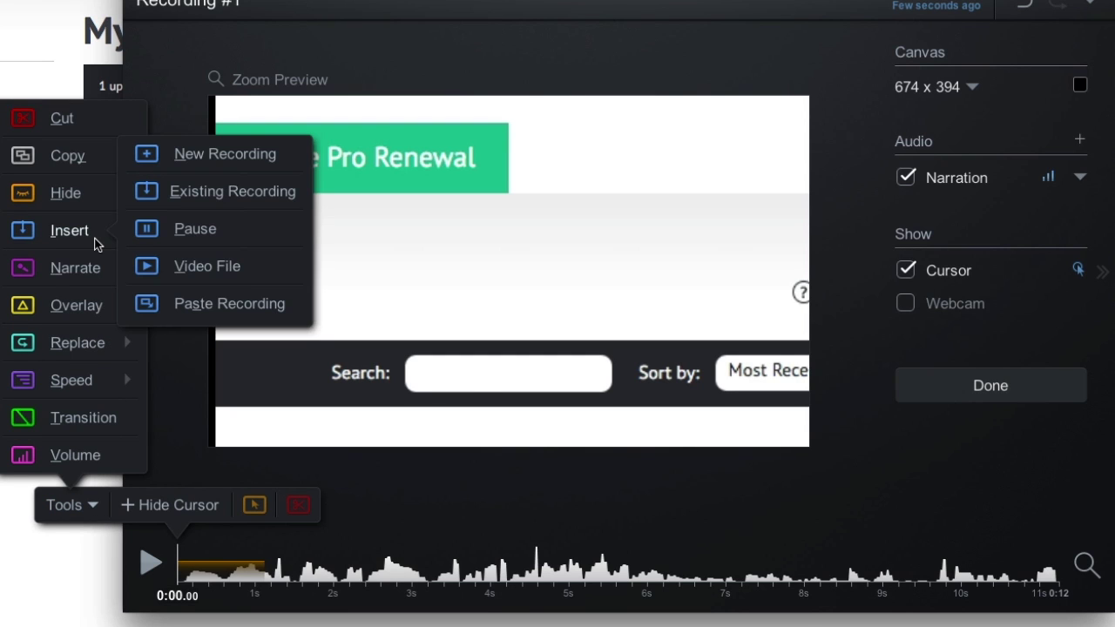
click(188, 267)
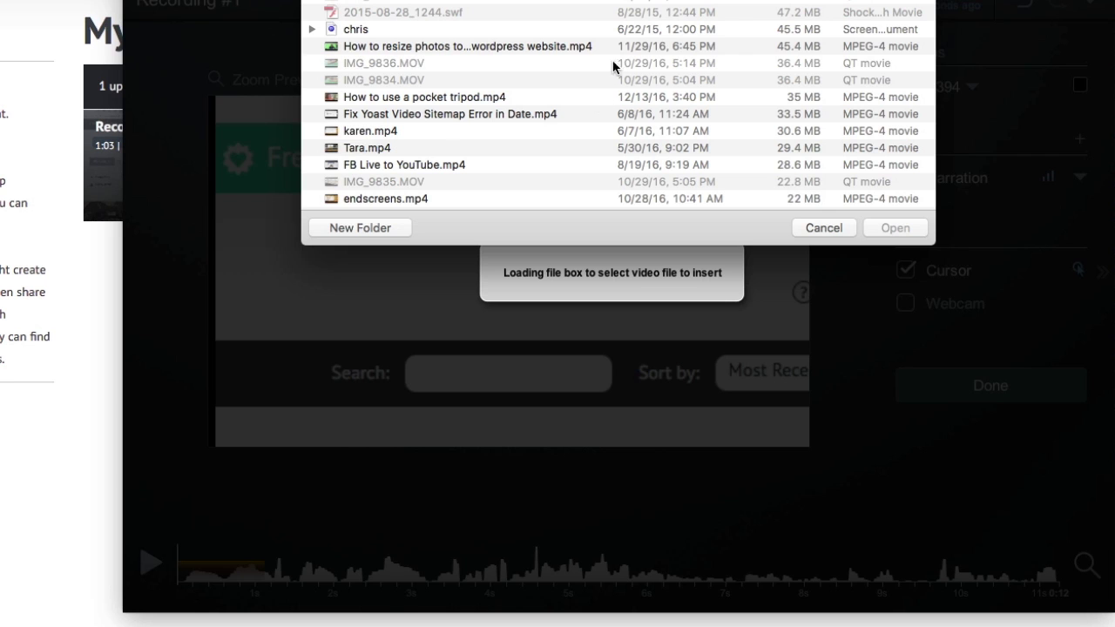
double_click(456, 97)
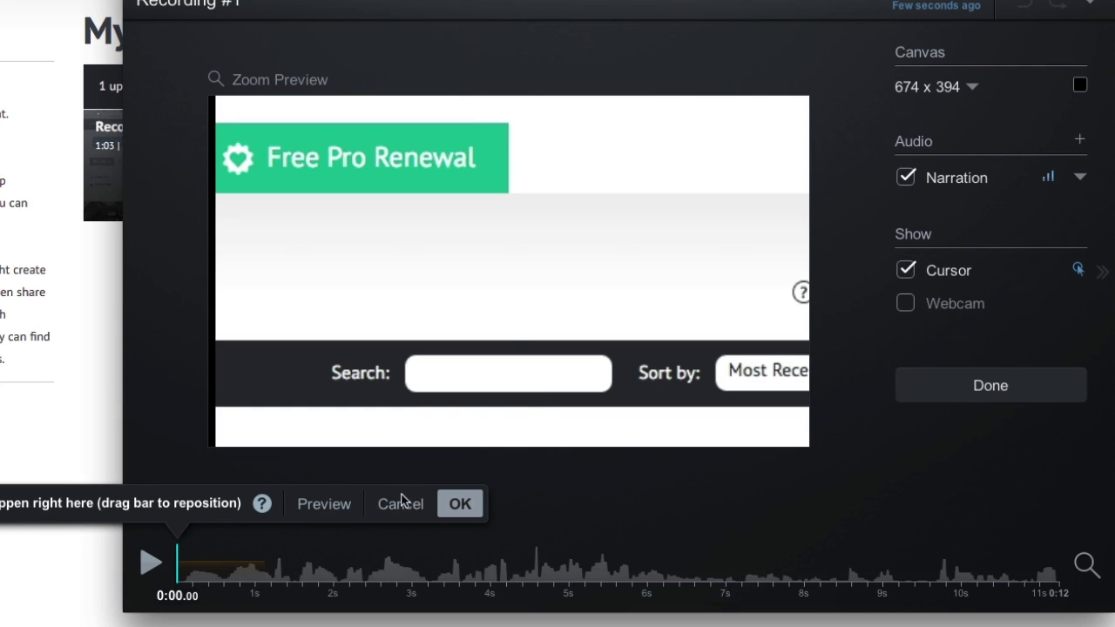
click(464, 508)
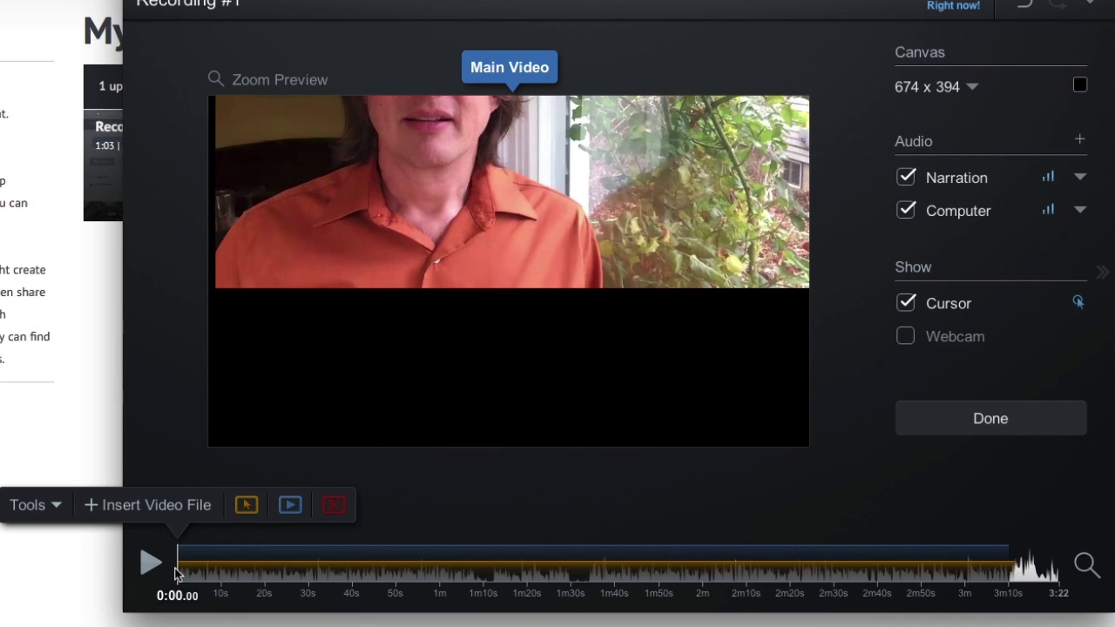
Step: At the 1:28 Mount at Eye Height footage, resize the main video to fill the 674 x 394 canvas
click(446, 570)
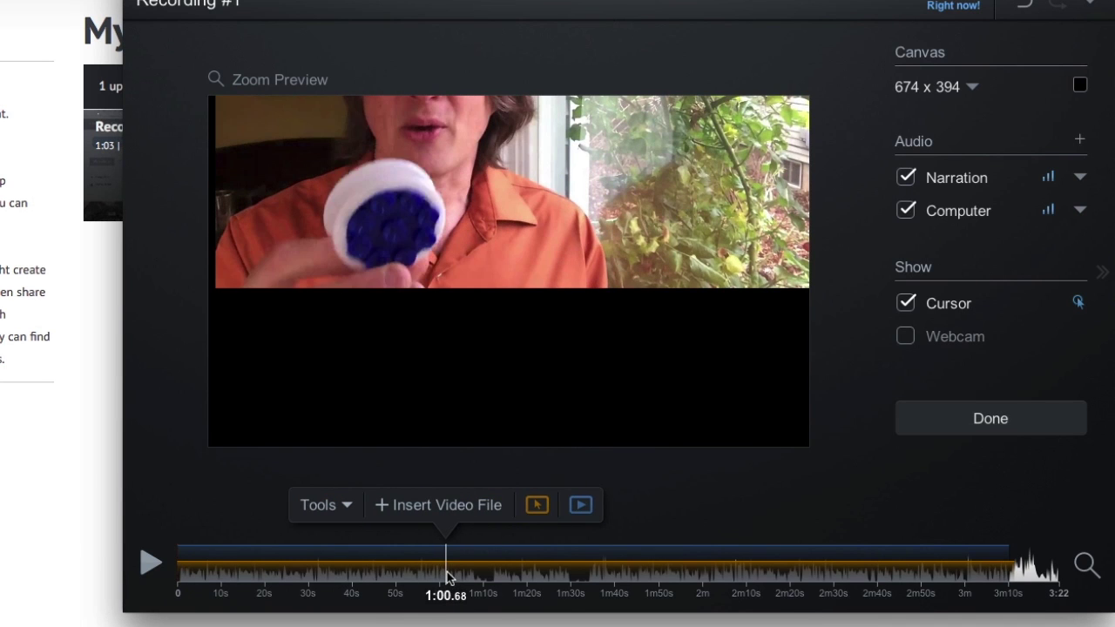
click(564, 571)
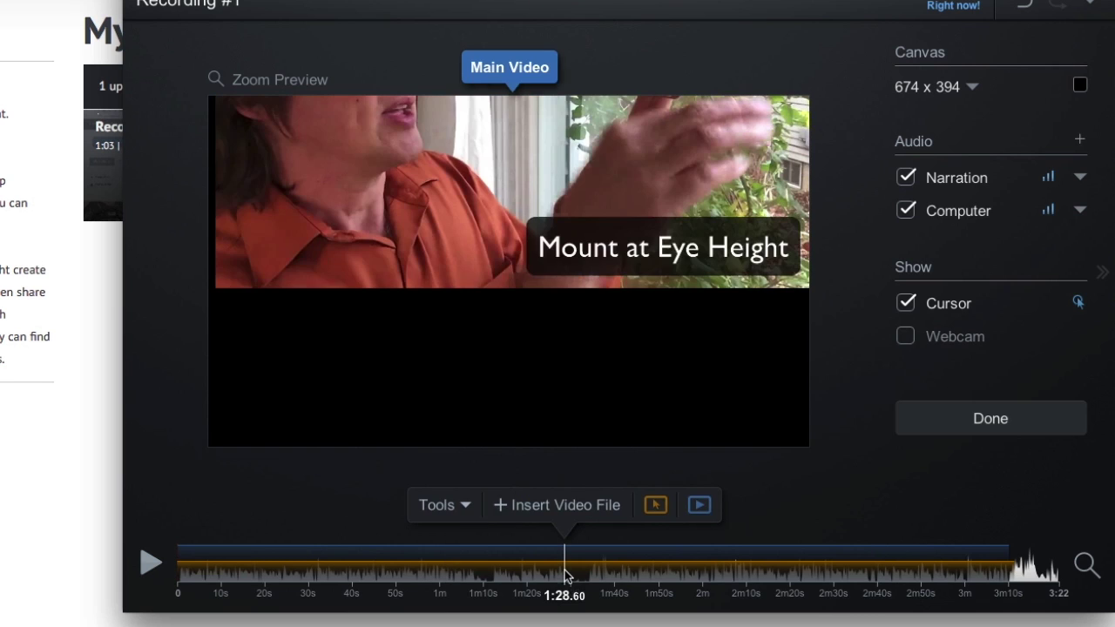
click(495, 221)
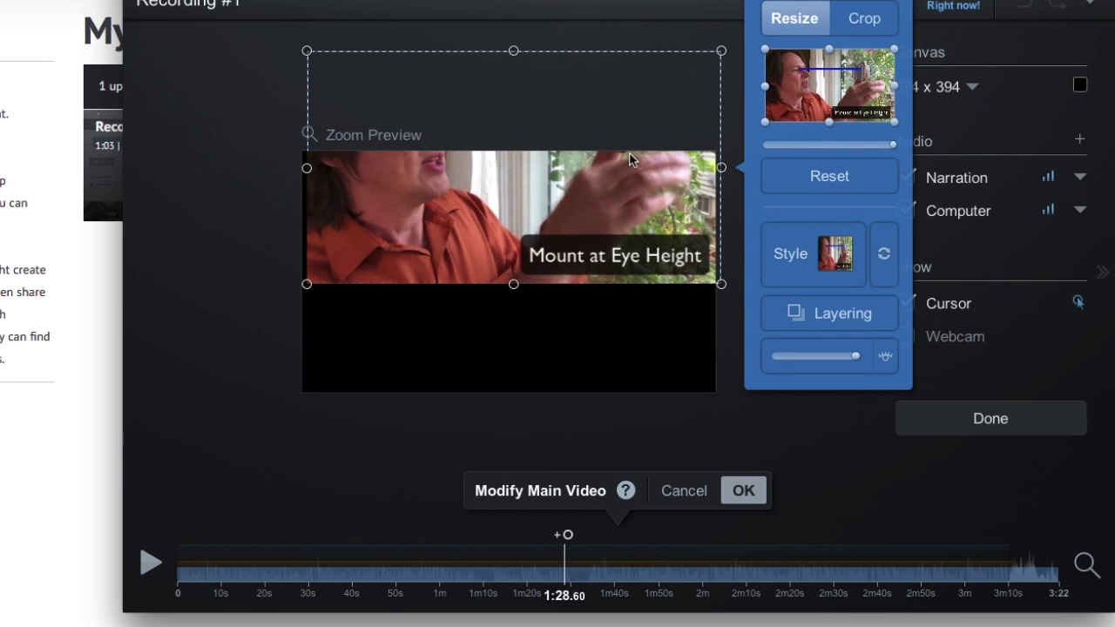
drag(604, 221, 598, 320)
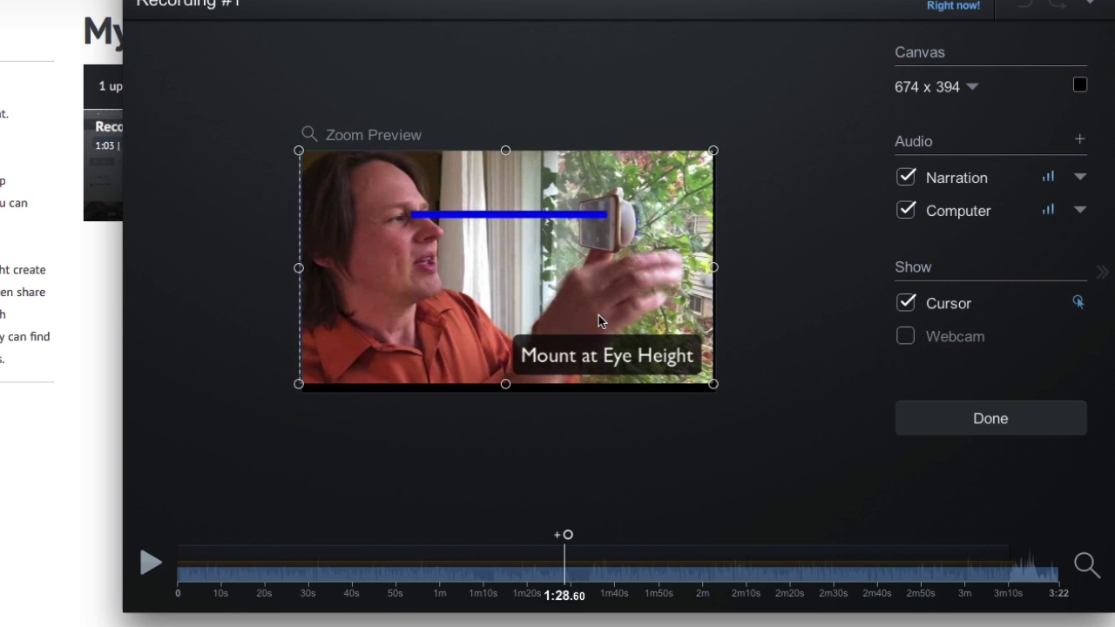
click(598, 321)
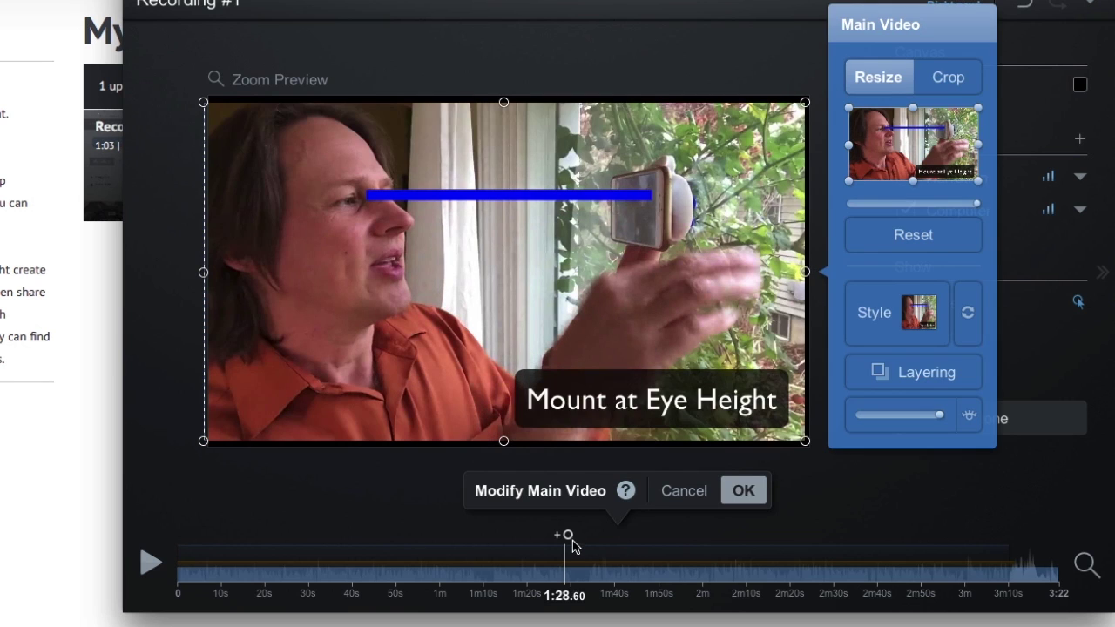
click(475, 549)
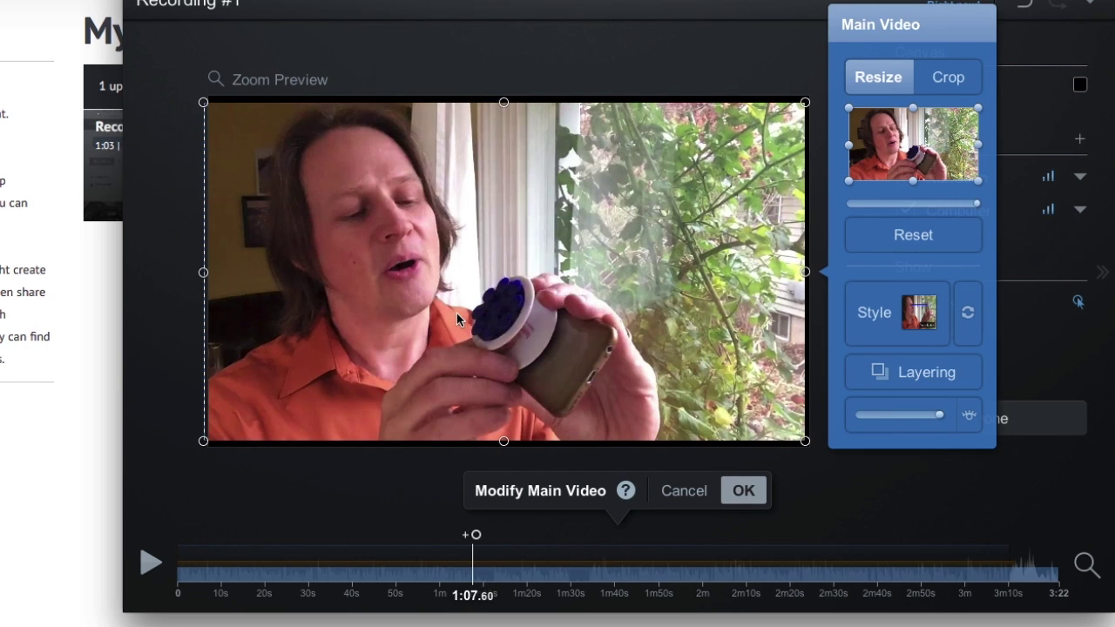